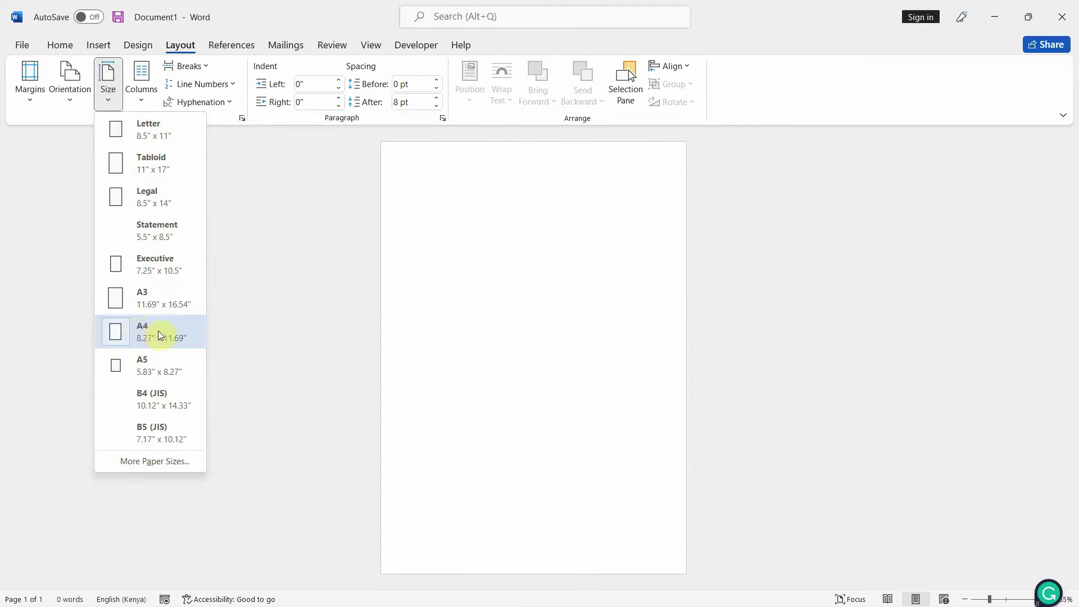
# - Set the paper size to A4 and open the page header for editing
pyautogui.click(158, 331)
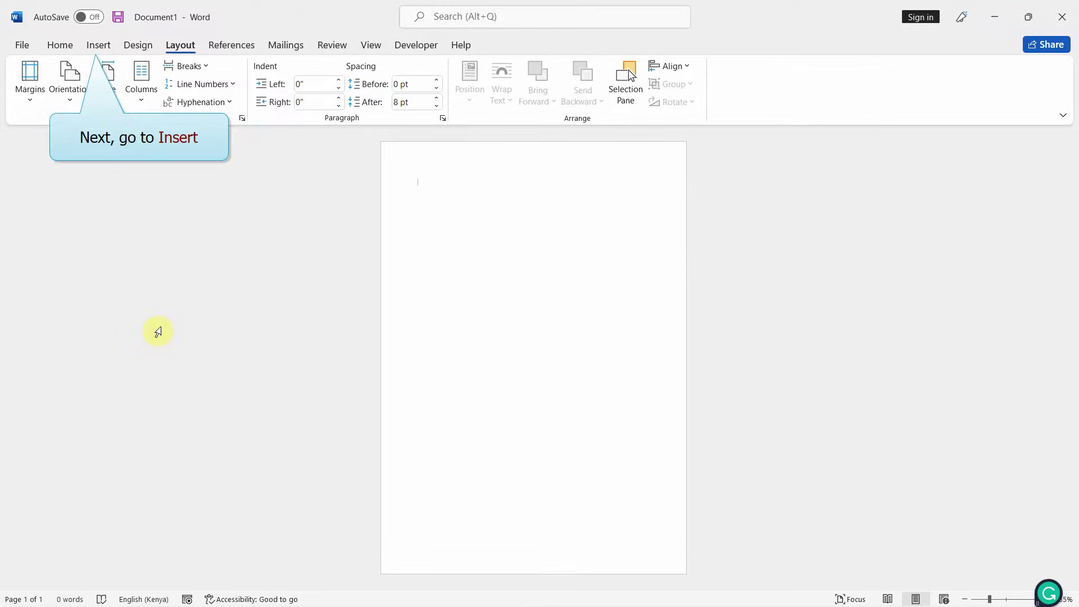
pyautogui.click(95, 46)
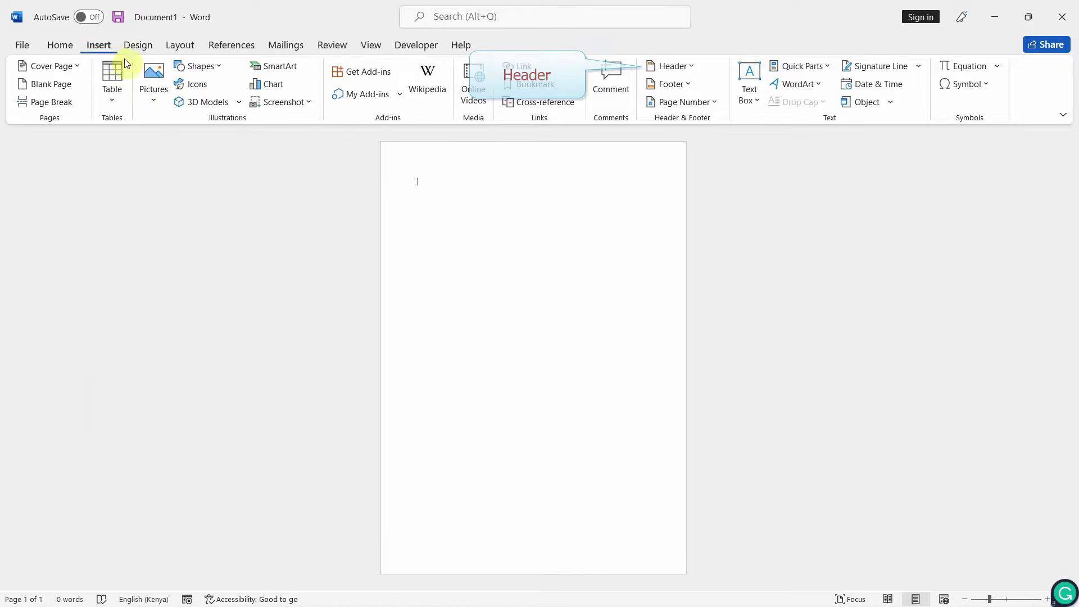
pyautogui.click(694, 71)
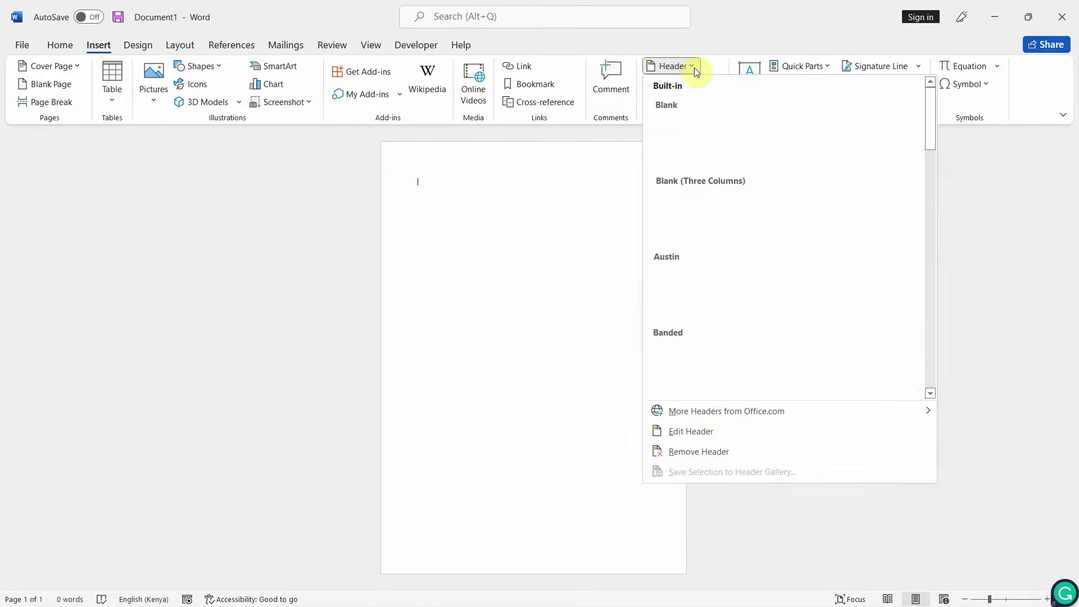
pyautogui.click(723, 433)
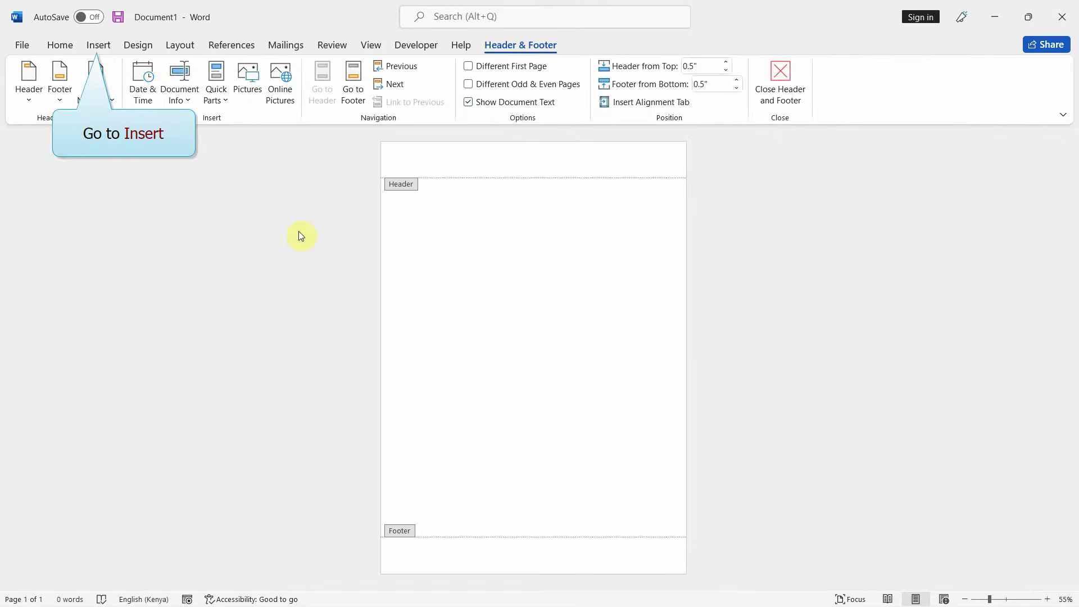
# - Insert the picture Corporate-Letterhead-blue.jpg from the Desktop folder JPG-PNG Letterhead into the header
pyautogui.click(96, 46)
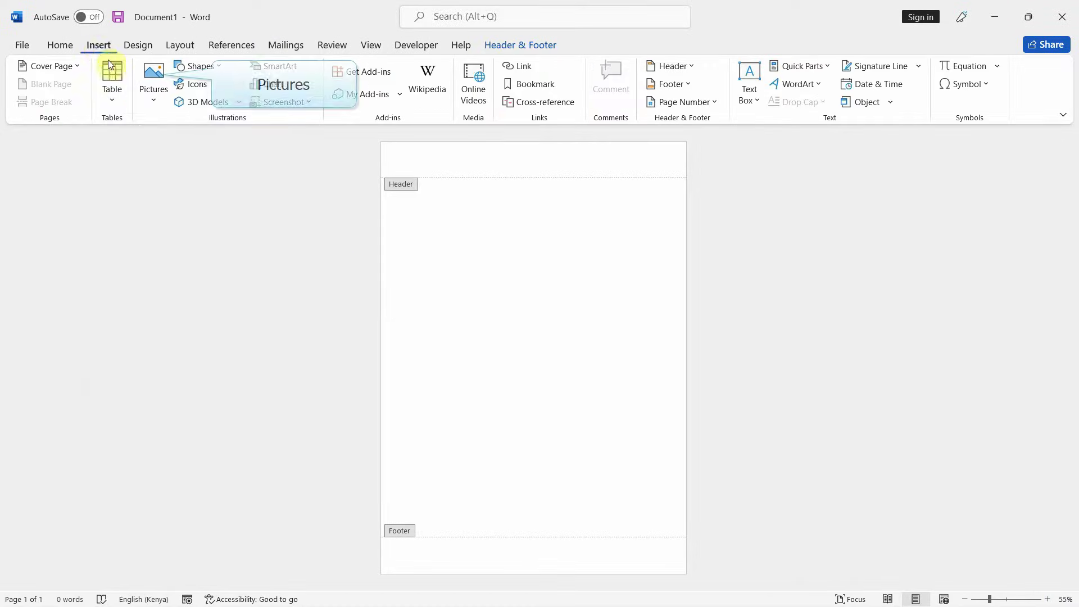
pyautogui.click(155, 102)
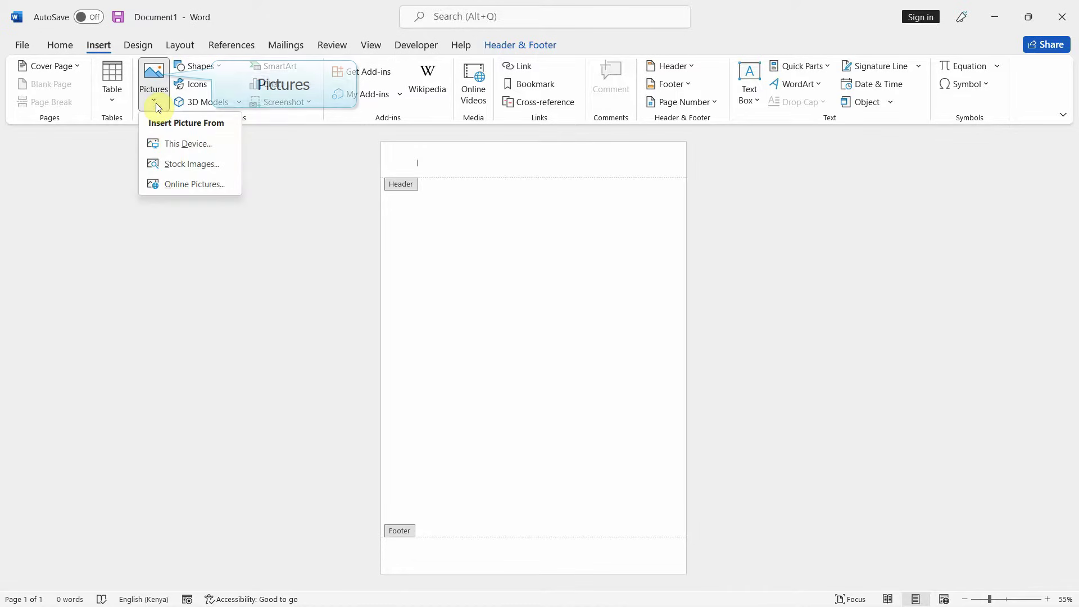
pyautogui.click(207, 147)
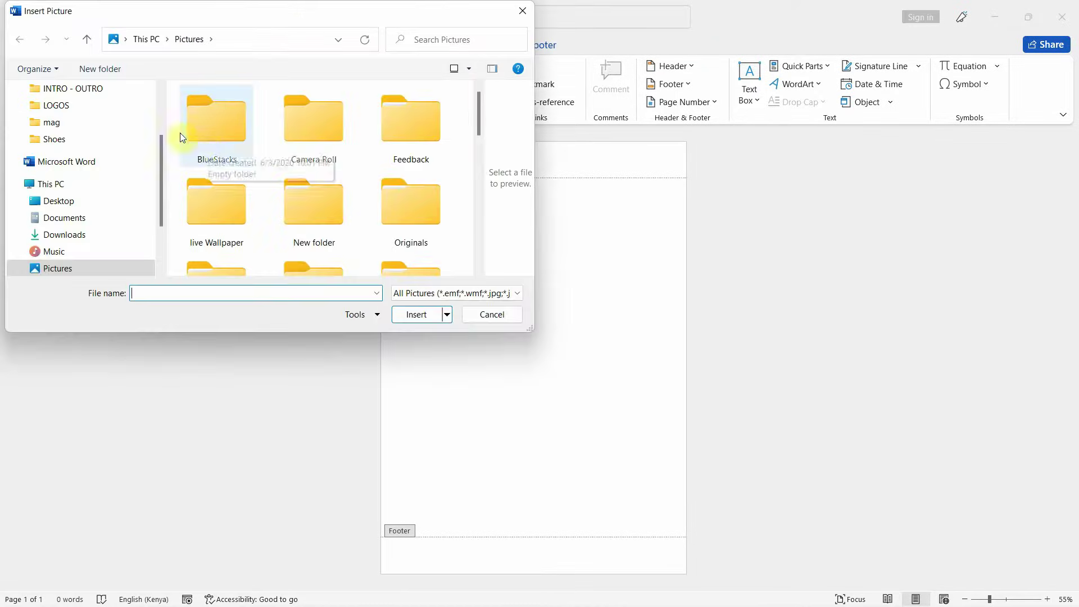
pyautogui.scroll(2, 132, 132)
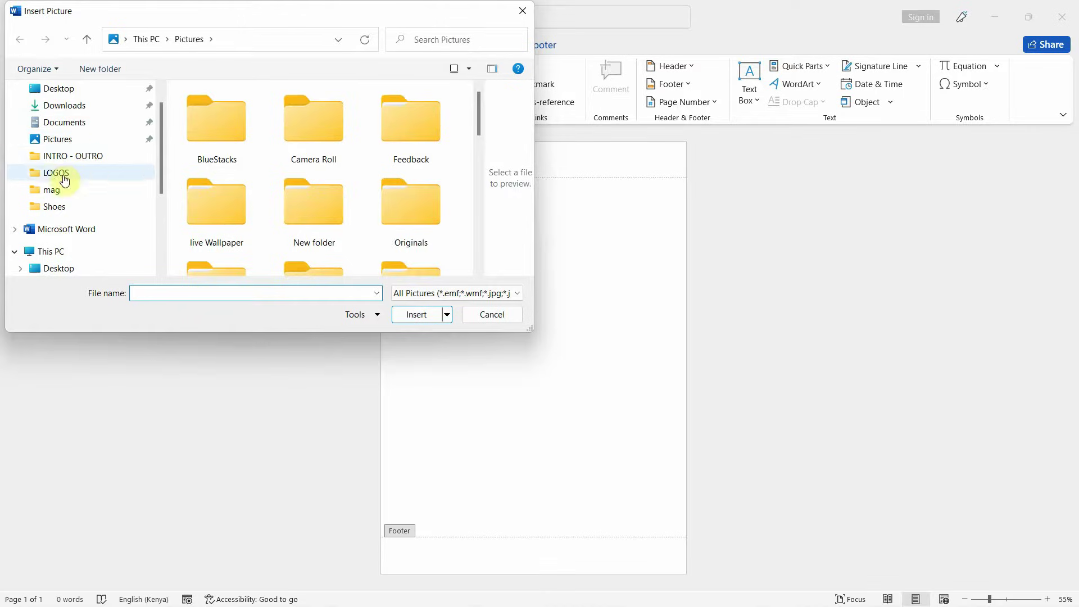
pyautogui.click(68, 89)
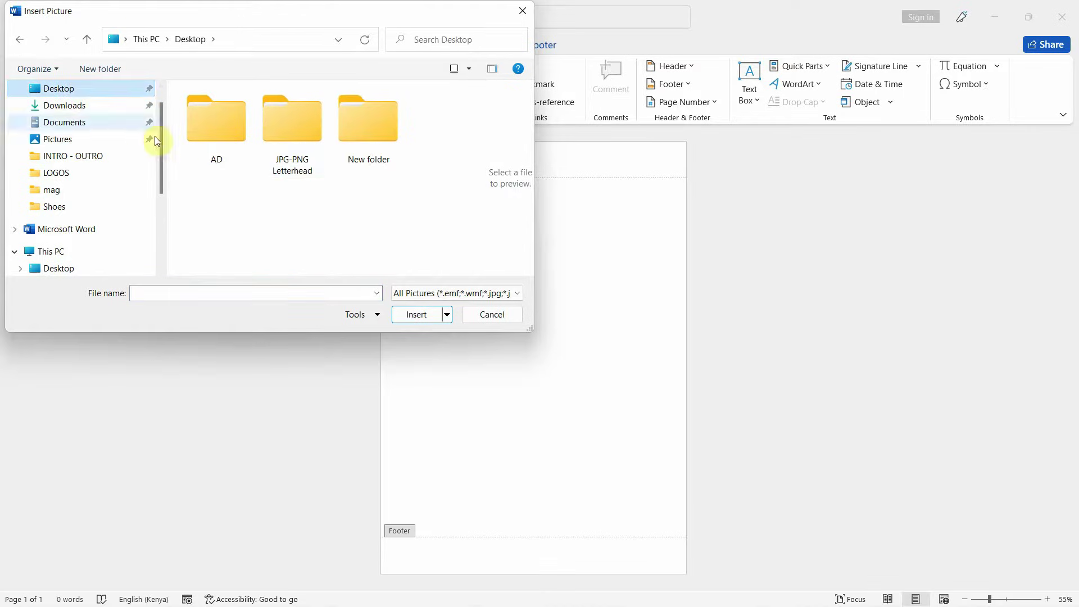
pyautogui.click(301, 119)
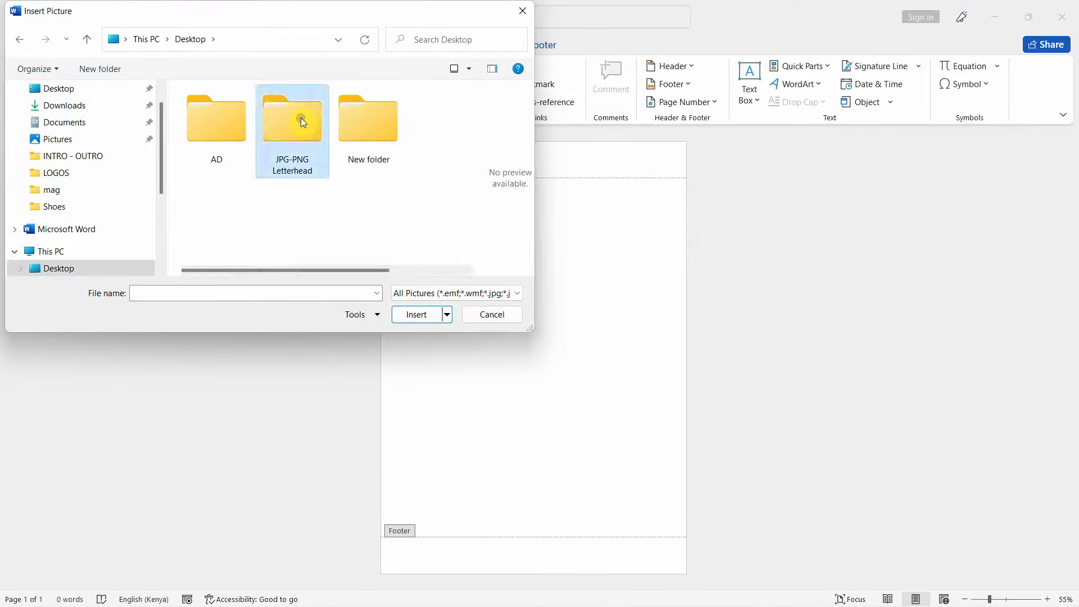
pyautogui.doubleClick(301, 119)
pyautogui.click(218, 118)
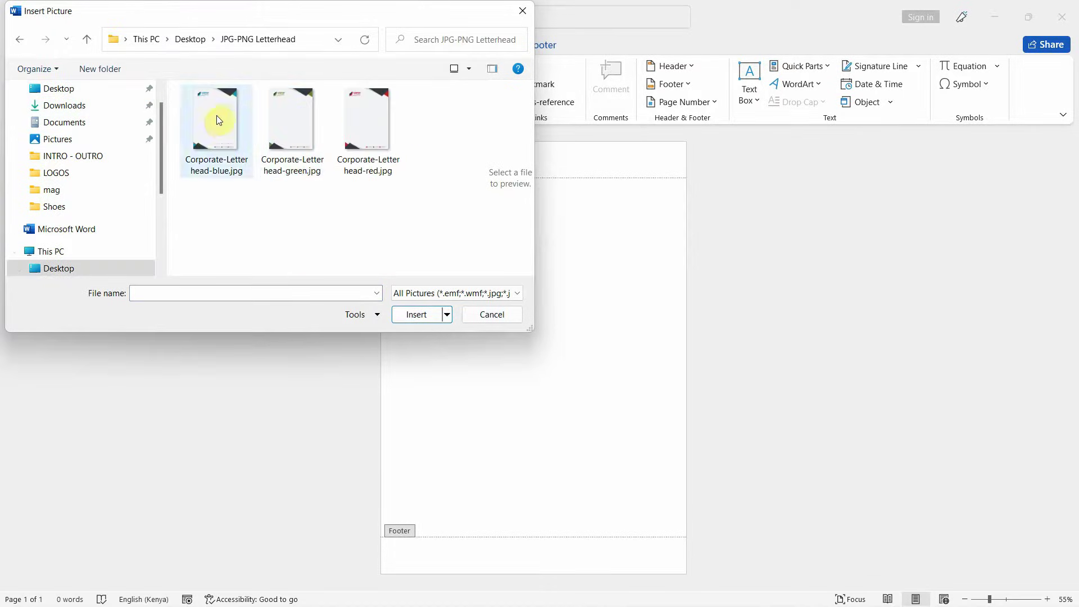
pyautogui.click(217, 115)
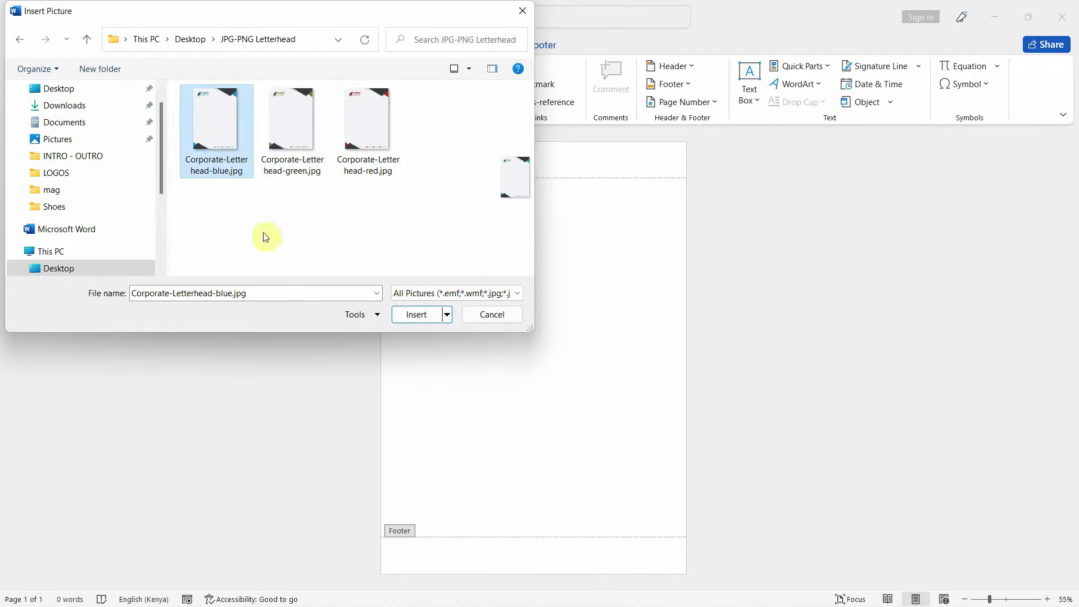
pyautogui.click(417, 314)
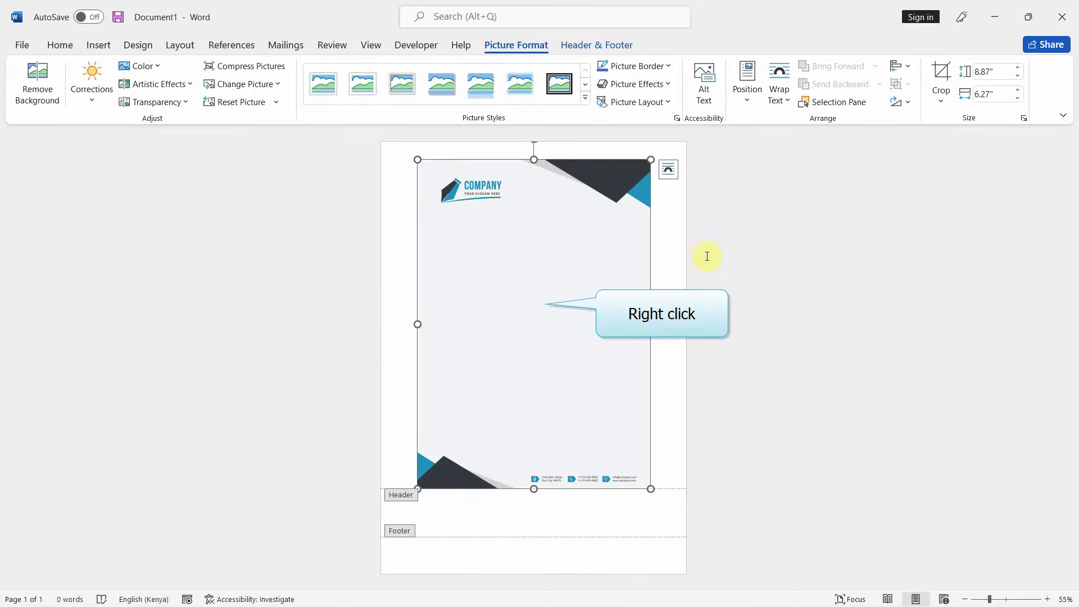
# - Set the letterhead picture's text wrapping to Behind text
pyautogui.rightClick(582, 256)
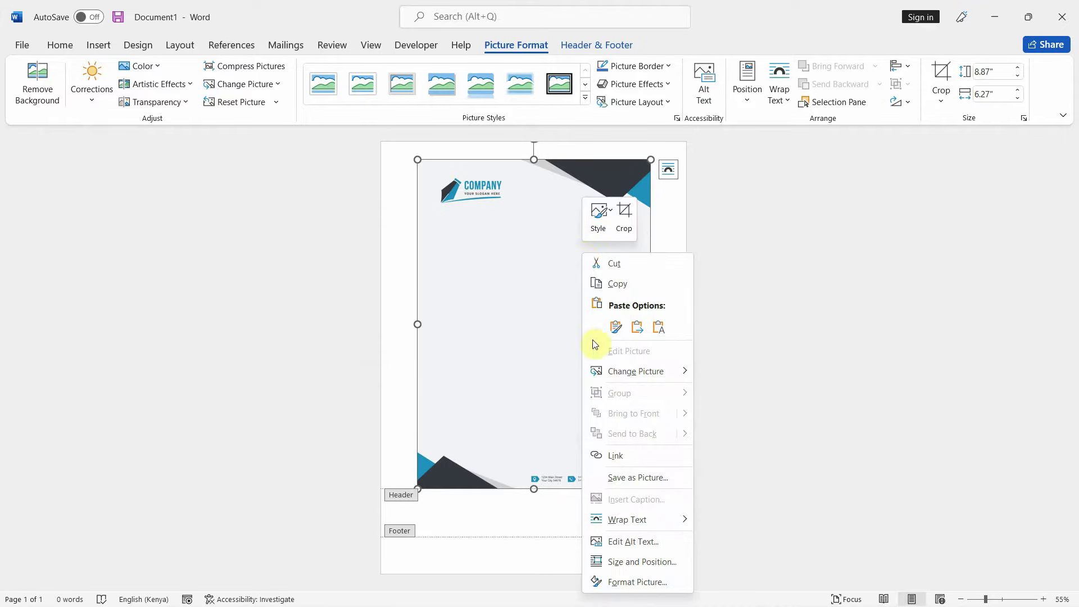
pyautogui.click(652, 565)
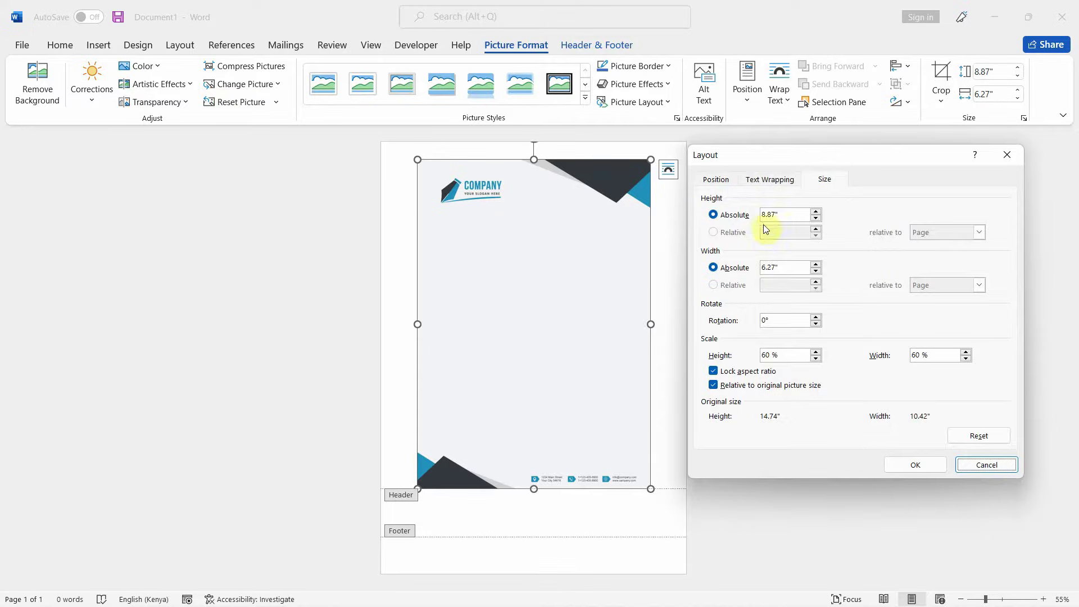
pyautogui.click(757, 181)
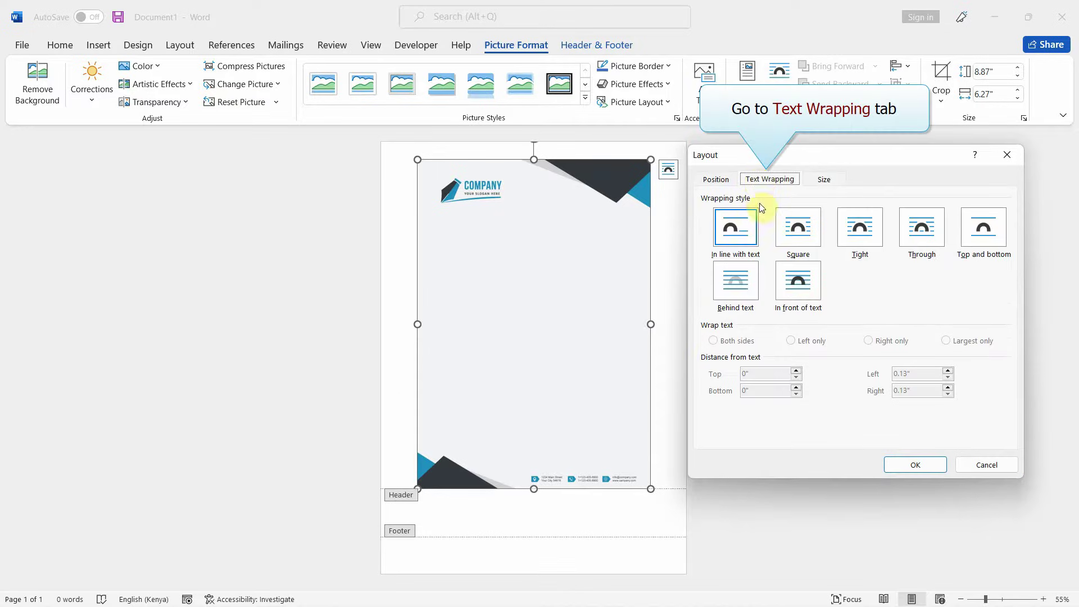
pyautogui.click(736, 293)
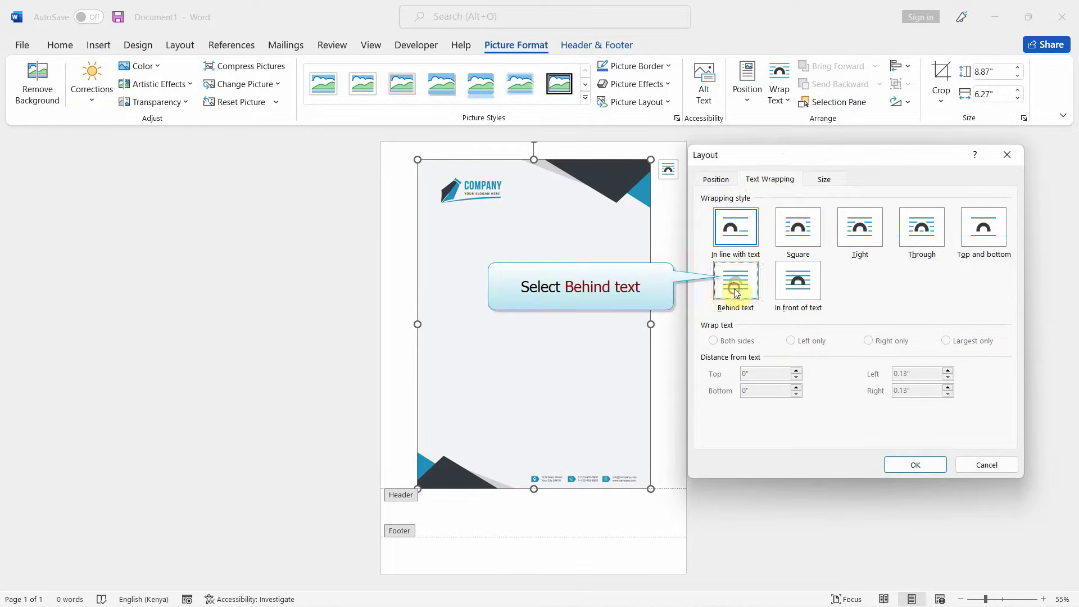
pyautogui.click(917, 465)
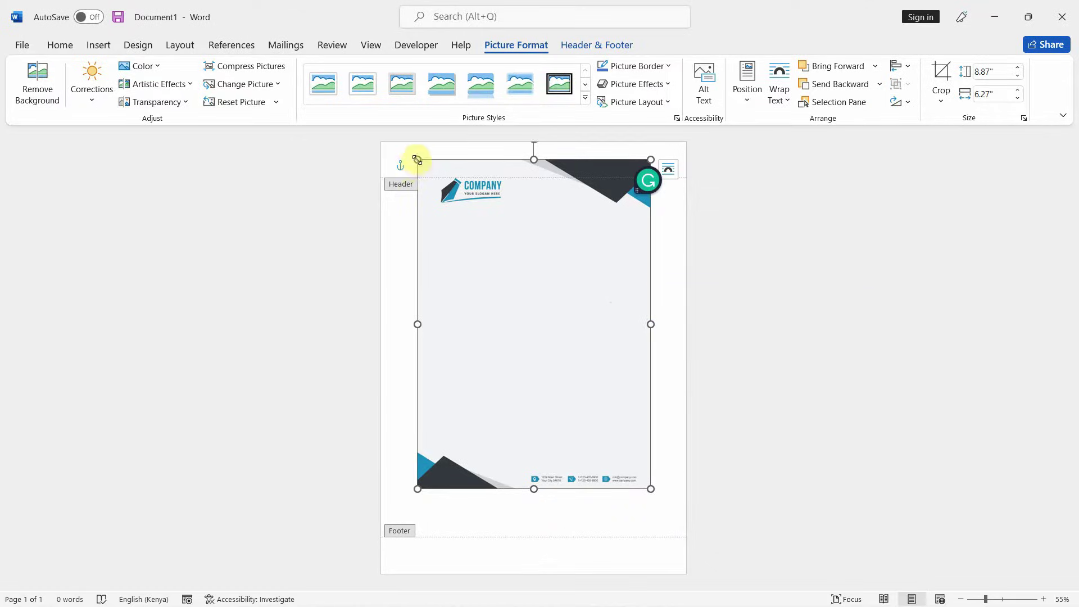
# - Enlarge the letterhead picture from its corners to cover the whole page, about 11.64" high and 8.23" wide
pyautogui.moveTo(417, 159); pyautogui.dragTo(404, 142)
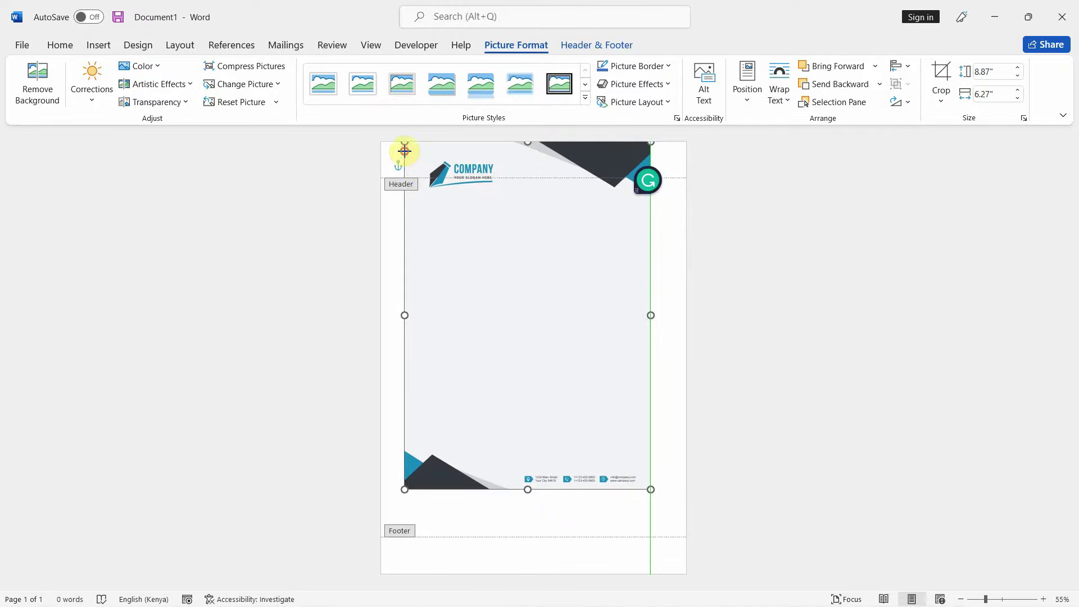
pyautogui.moveTo(650, 489); pyautogui.dragTo(684, 540)
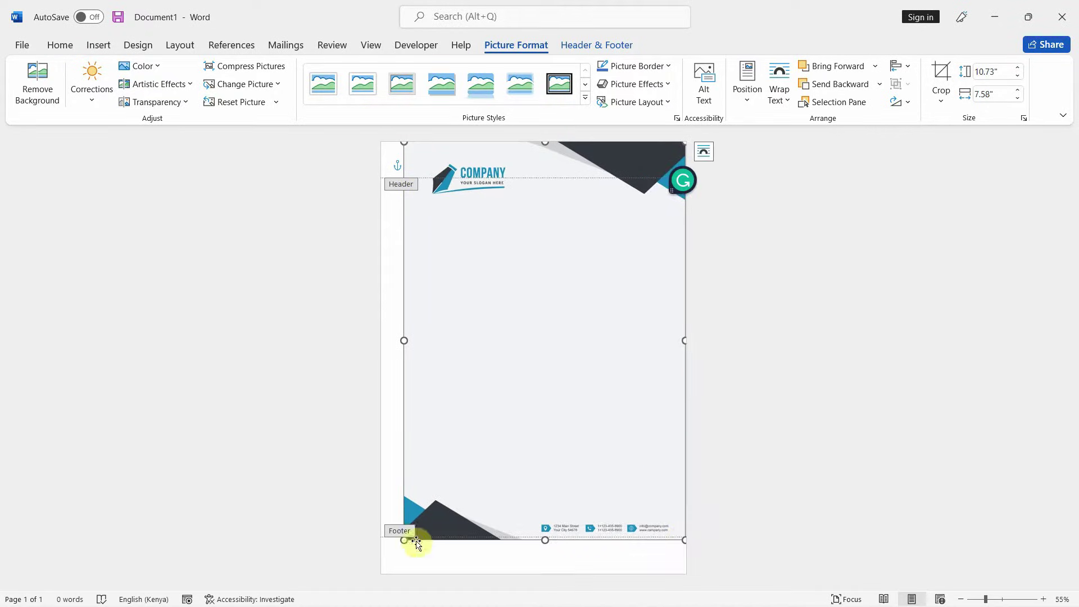
pyautogui.moveTo(404, 540); pyautogui.dragTo(383, 575)
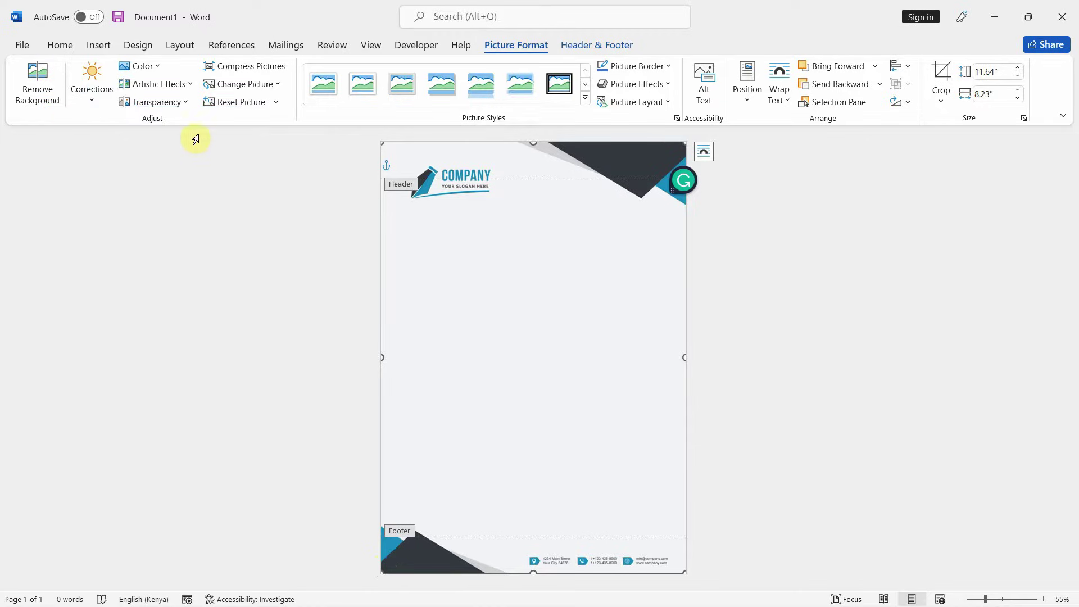
# - Bring up header editing again and close the header and footer to return to the document body
pyautogui.click(98, 45)
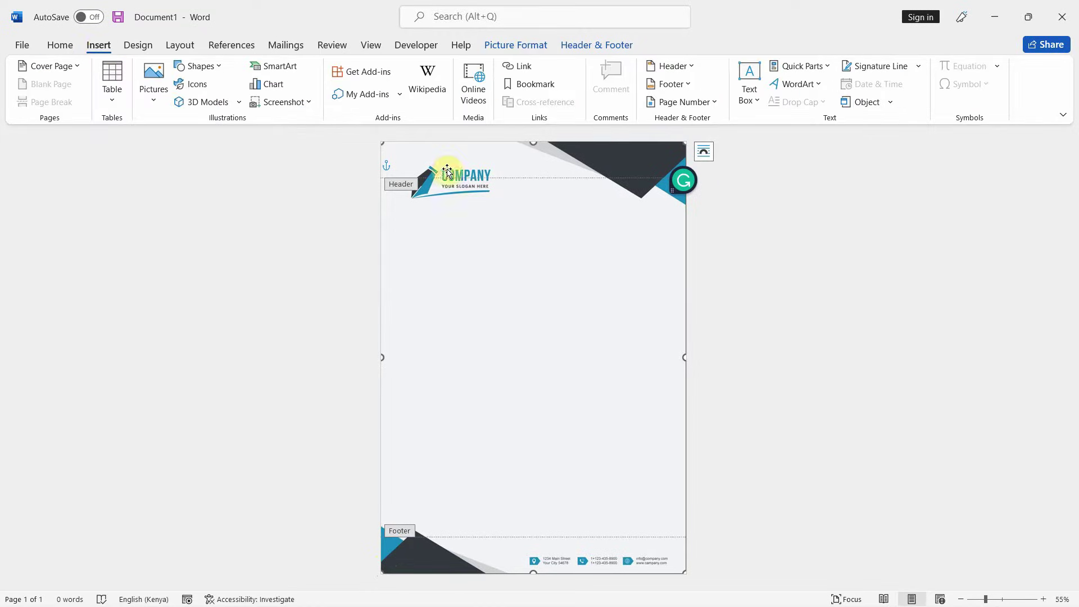
pyautogui.click(693, 66)
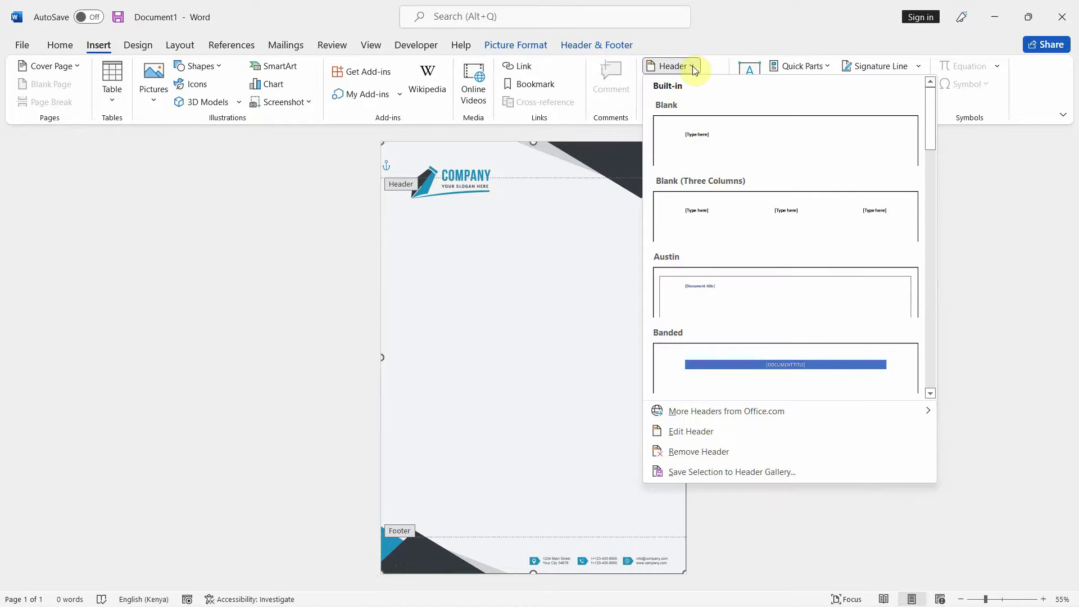
pyautogui.click(720, 431)
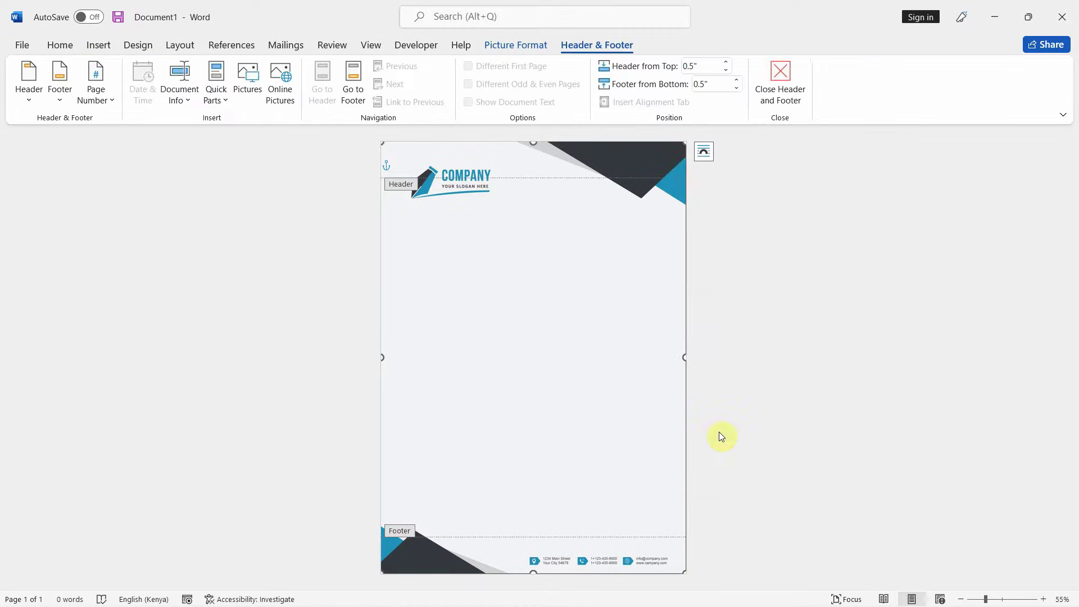
pyautogui.click(784, 85)
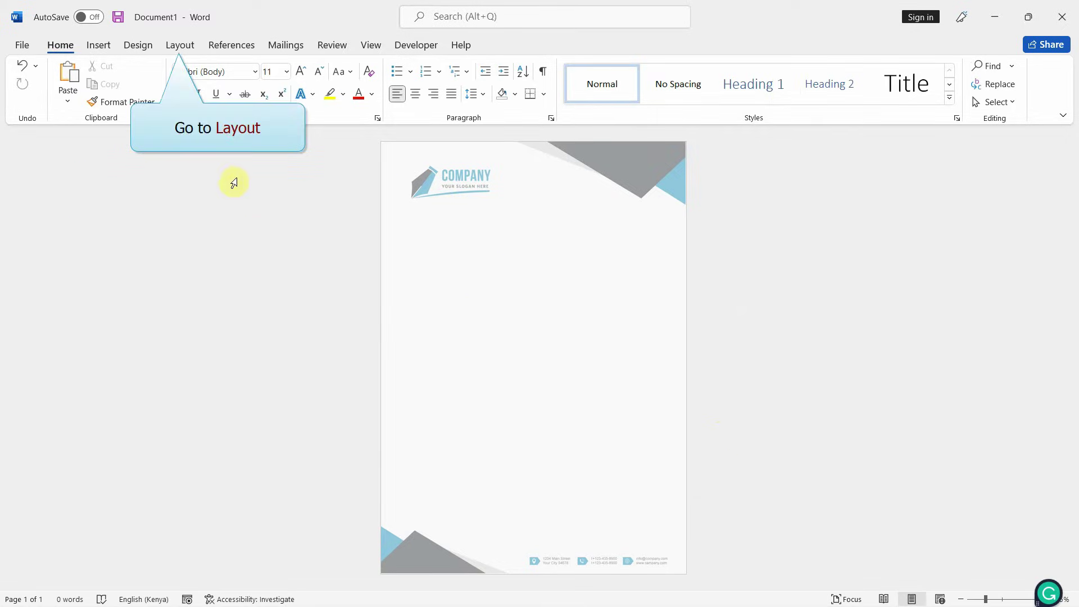
# - Paste the copied sample letter at the start of the document body, keeping its source formatting
pyautogui.click(175, 50)
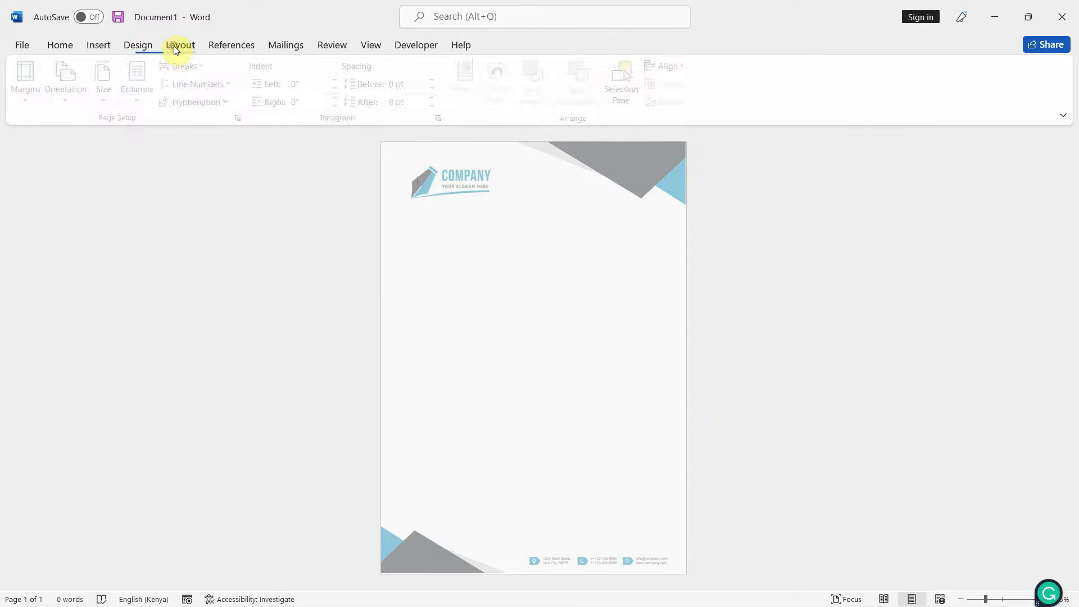
pyautogui.click(437, 239)
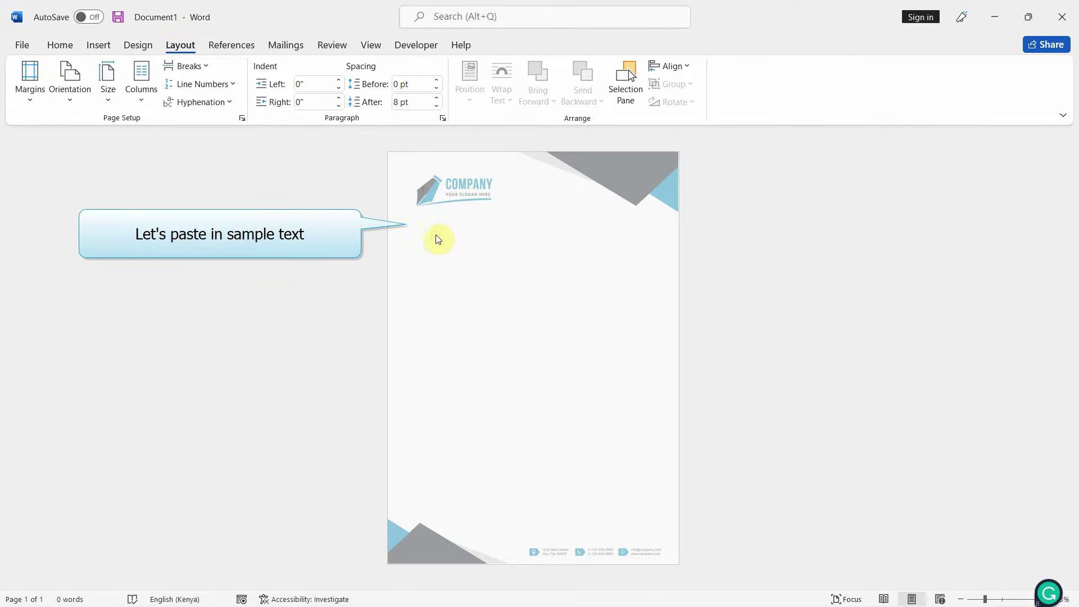
pyautogui.rightClick(426, 189)
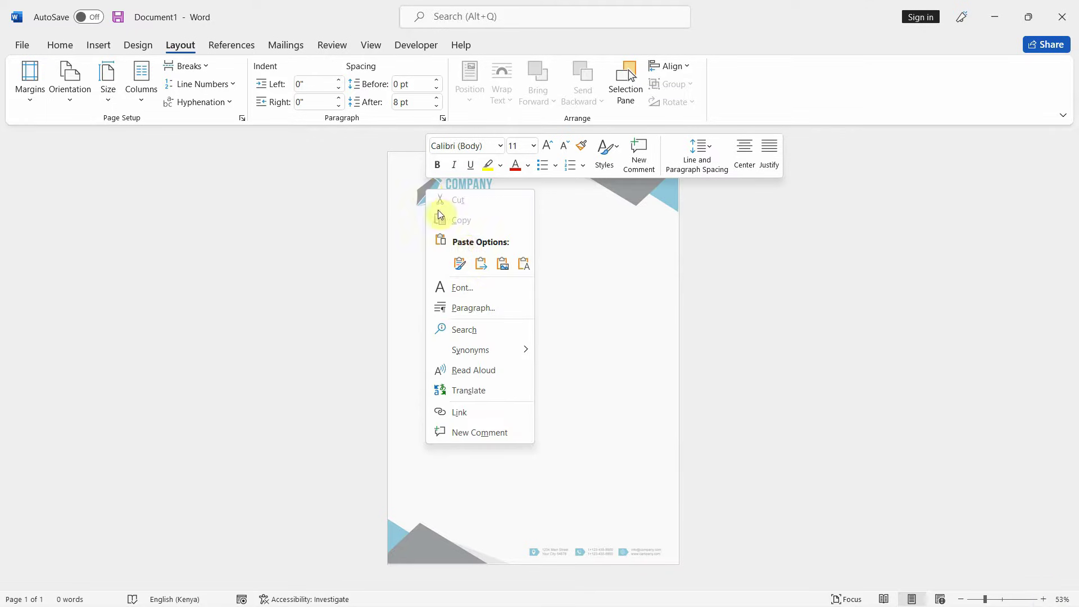
pyautogui.click(459, 267)
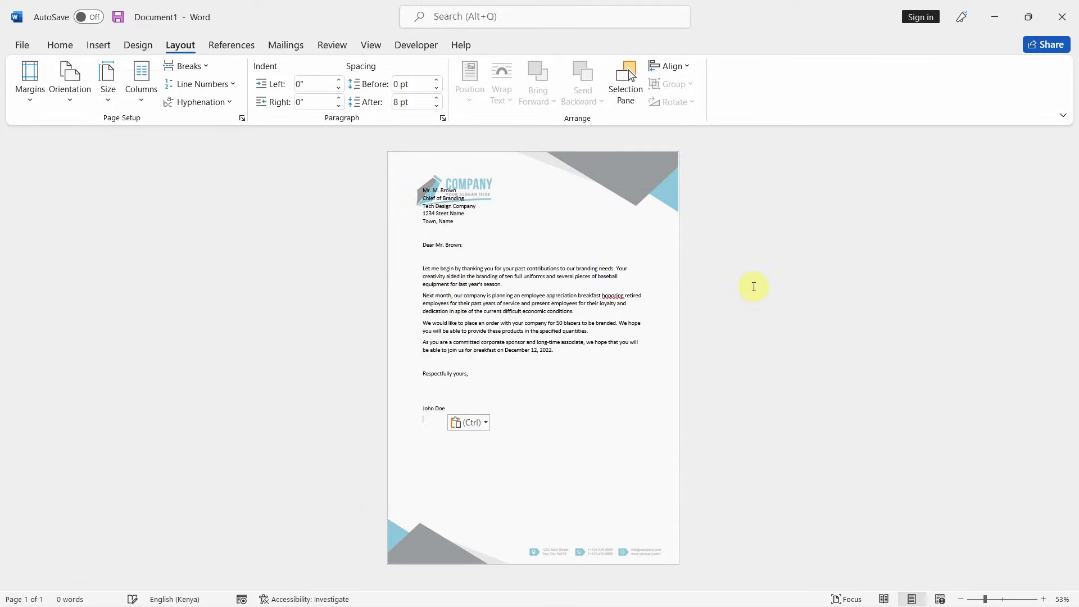
# - Set custom page margins of 2.3" top and 0.8" right with a matching left margin, and adjust the bottom margin to suit the letterhead
pyautogui.click(29, 102)
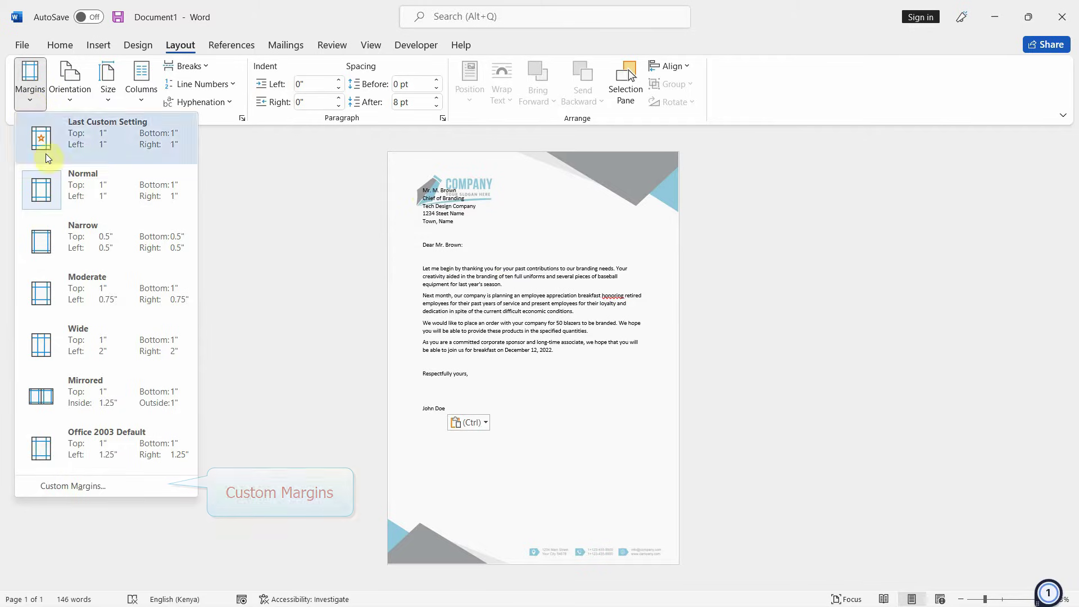
pyautogui.click(90, 485)
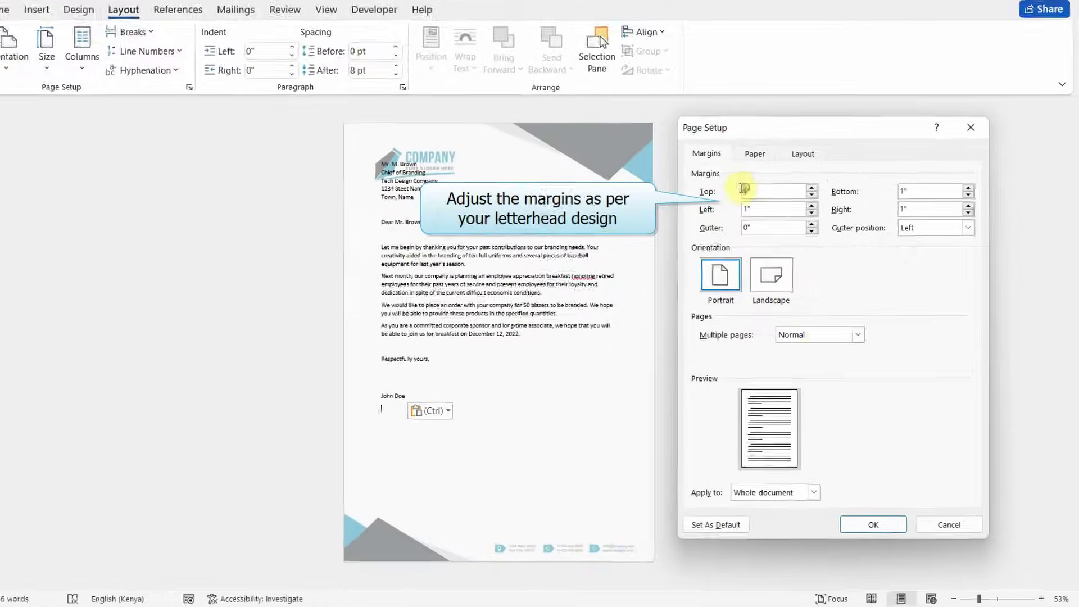
pyautogui.write('2.3"')
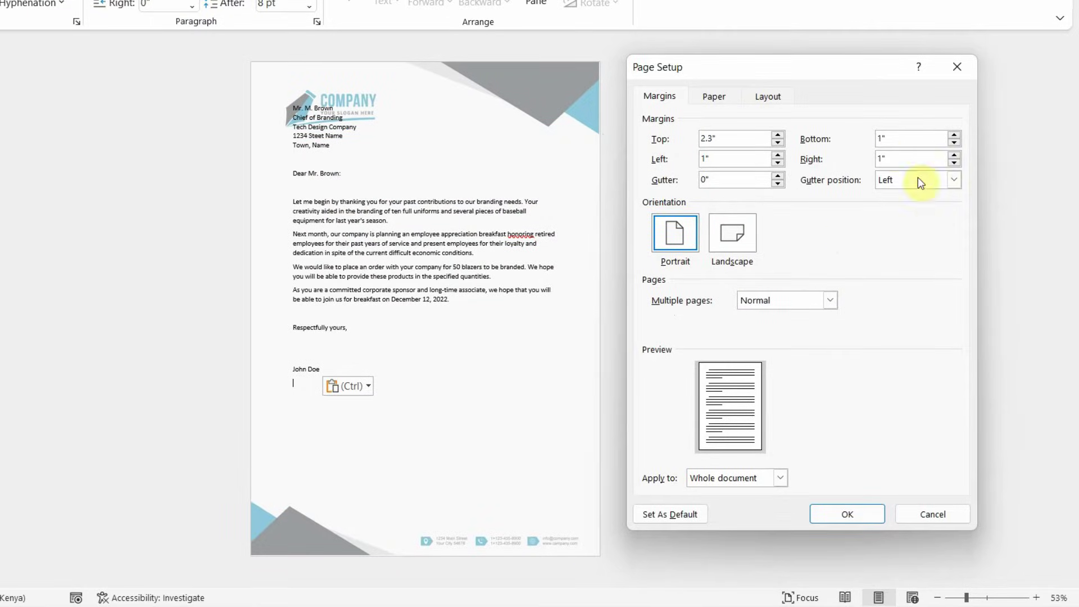
pyautogui.click(880, 140)
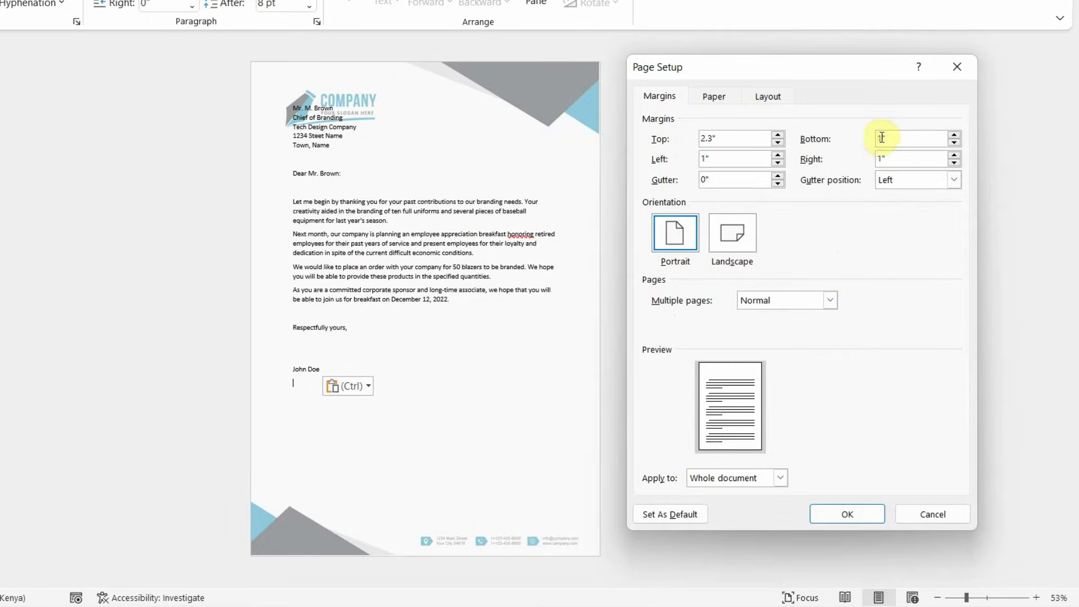
pyautogui.write('.5"')
pyautogui.doubleClick(703, 160)
pyautogui.write('0')
pyautogui.doubleClick(882, 157)
pyautogui.write('0.8')
pyautogui.click(854, 513)
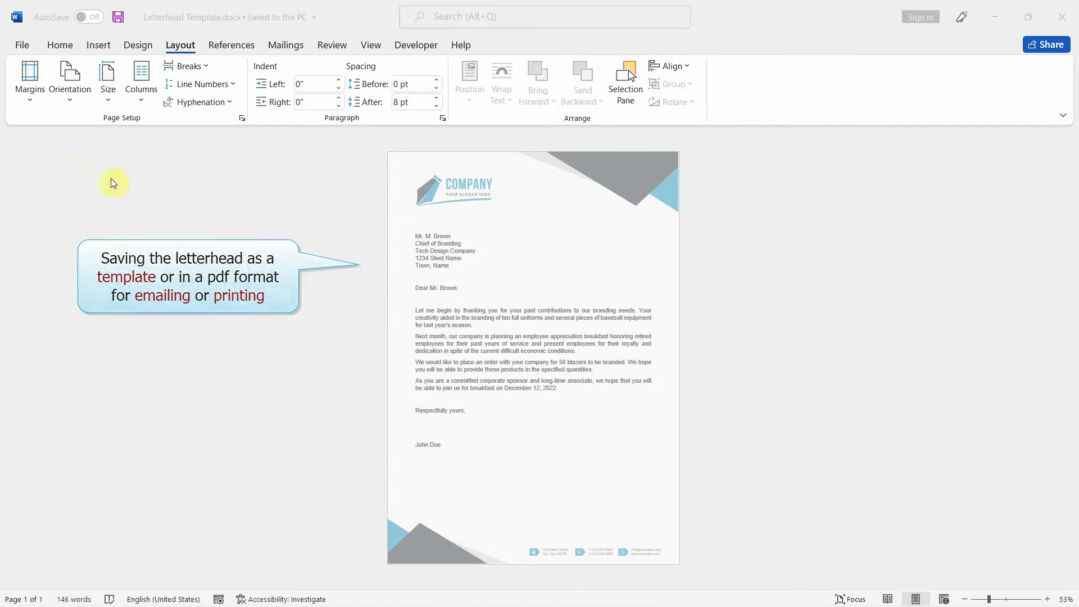
# - Save a copy of the letterhead to the Desktop as a Word document named Letterhead Template.docx
pyautogui.click(23, 46)
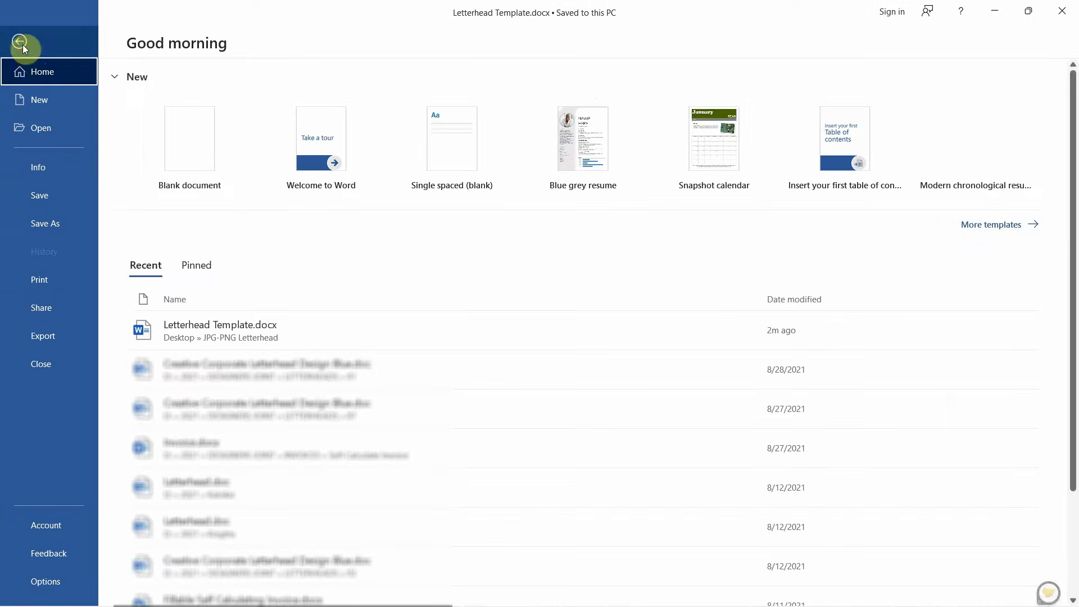
pyautogui.click(56, 227)
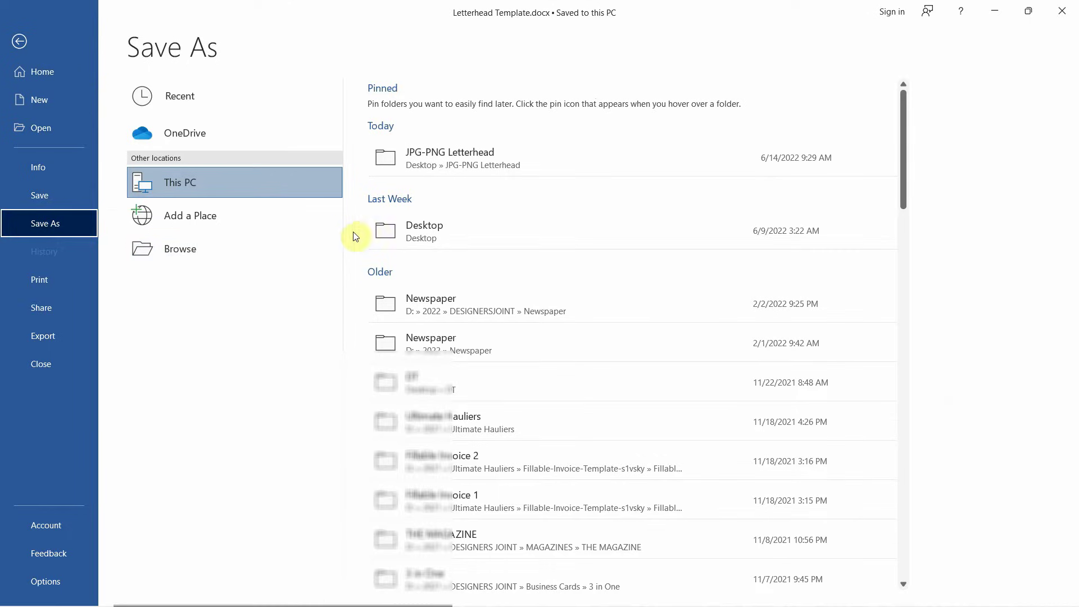
pyautogui.click(470, 233)
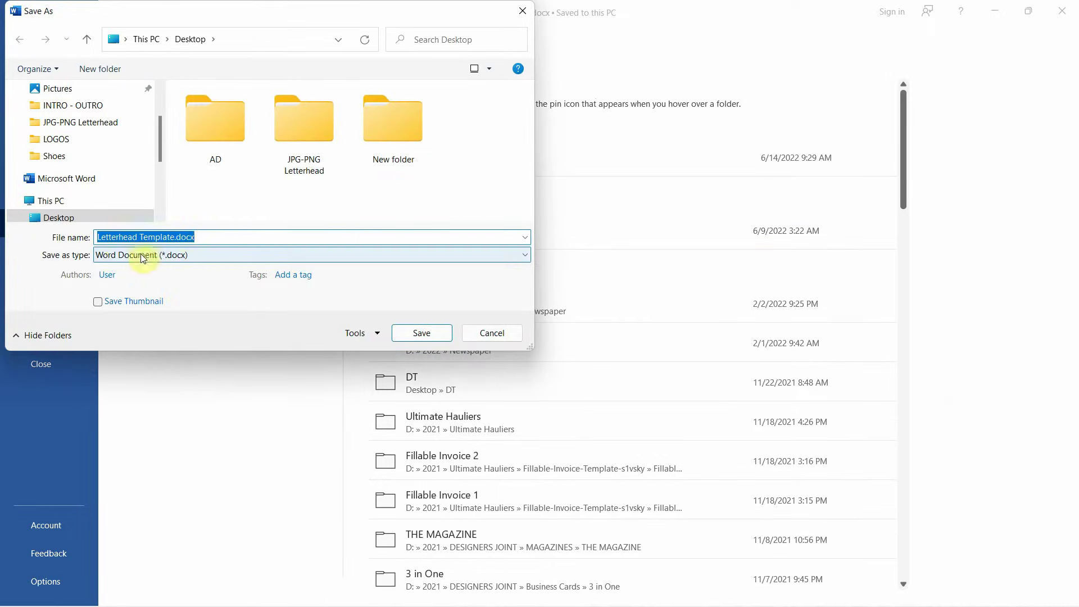
pyautogui.click(124, 238)
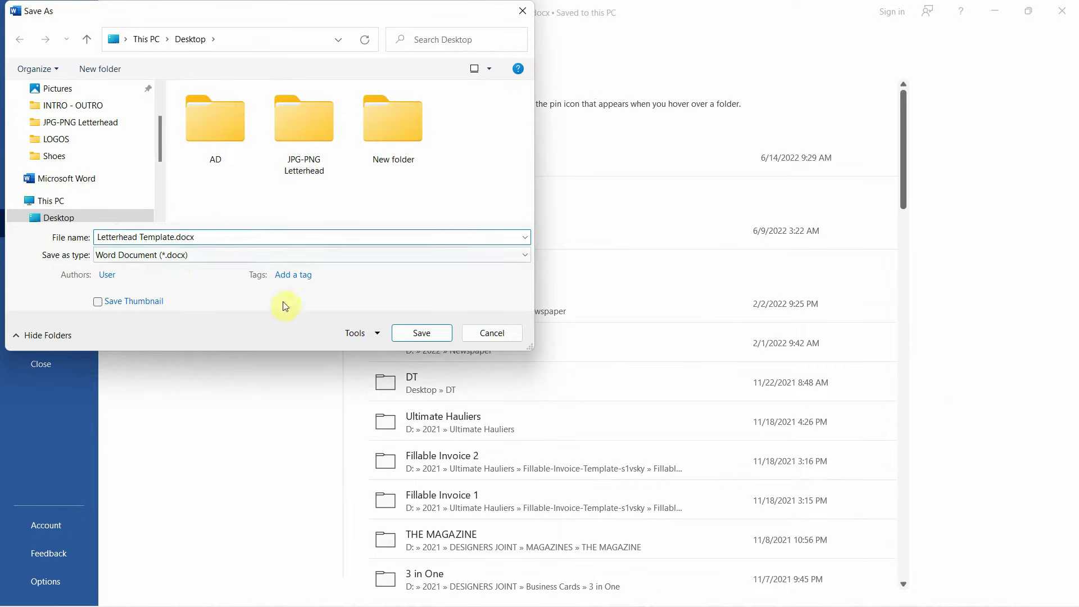
pyautogui.click(433, 335)
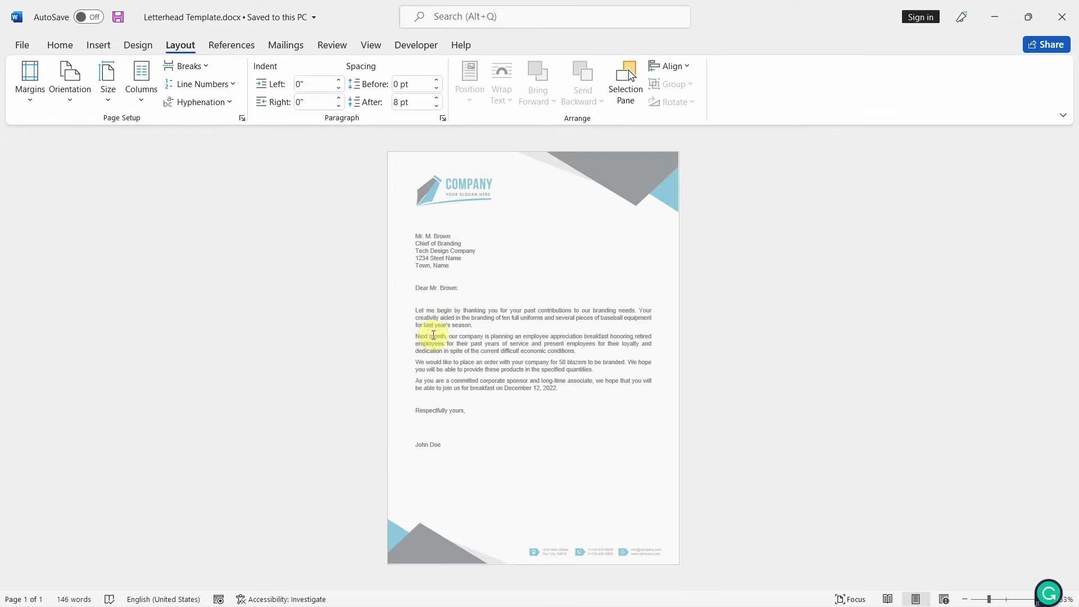
# - Save the letterhead to the Desktop in PDF format as Letterhead Template.pdf, optimized for standard publishing
pyautogui.click(22, 45)
pyautogui.click(66, 230)
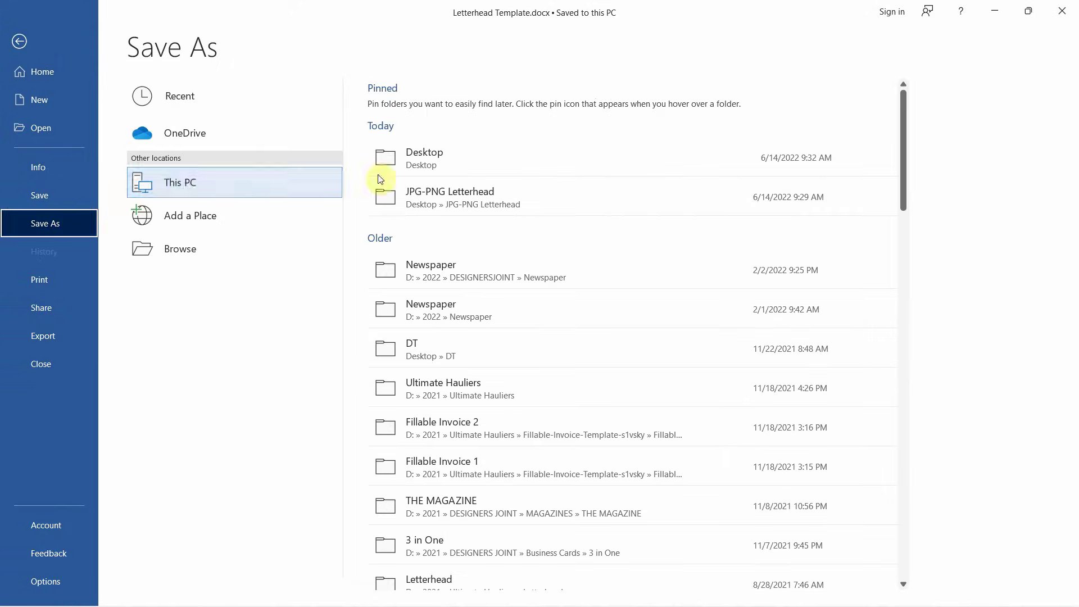
pyautogui.click(451, 160)
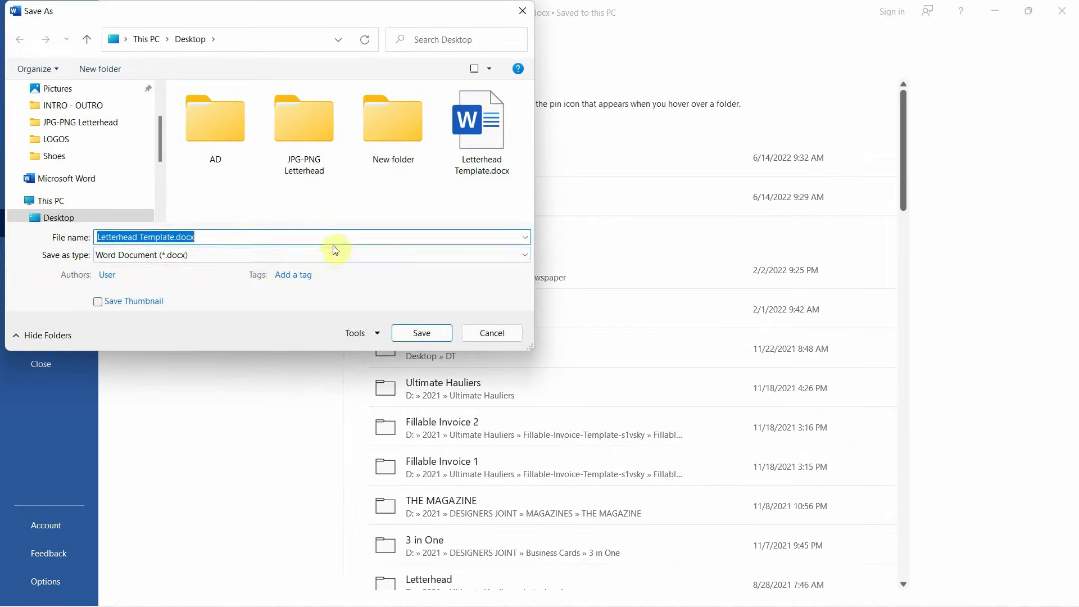
pyautogui.click(245, 257)
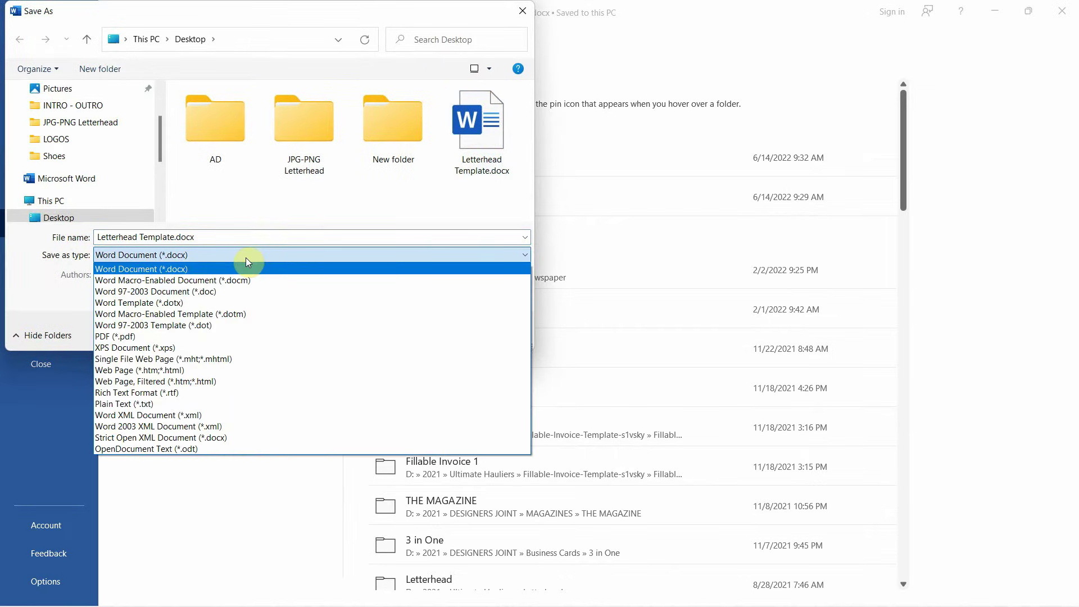
pyautogui.click(164, 337)
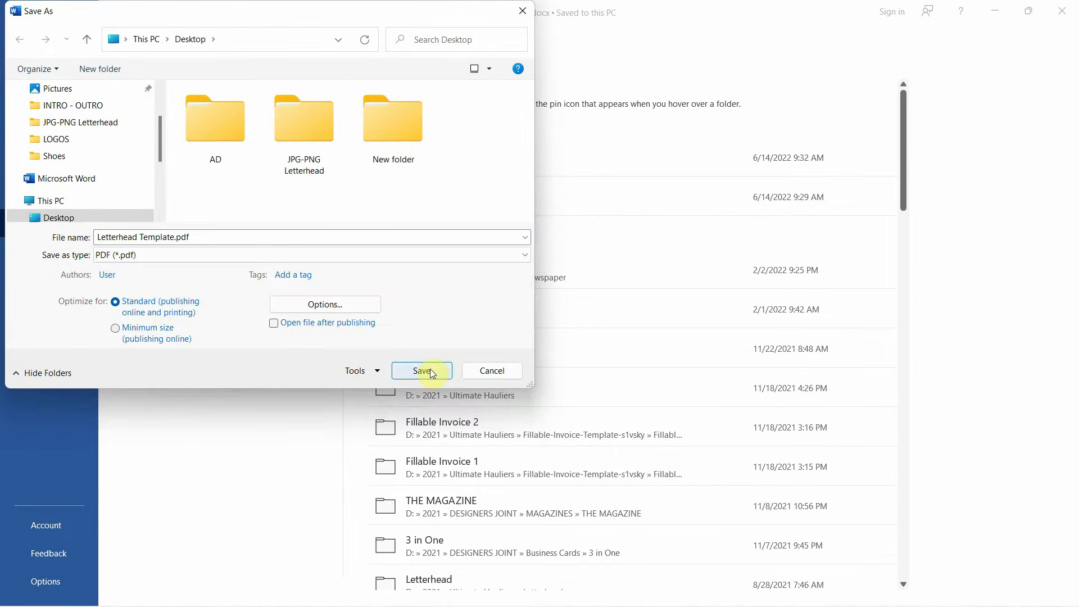
pyautogui.click(432, 372)
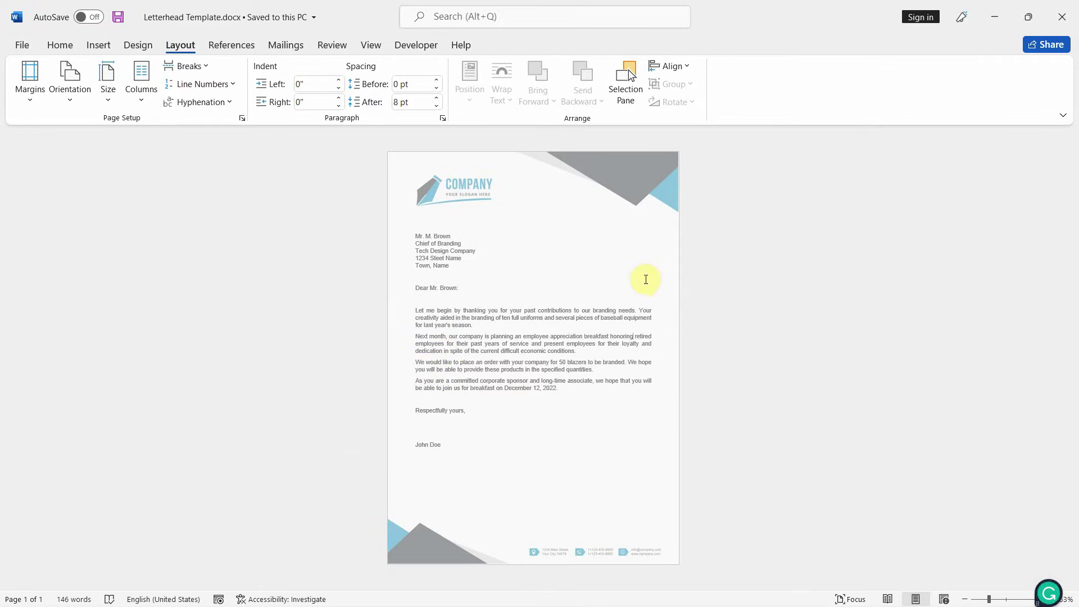
# - Minimize Word and arrange the saved Letterhead Template Word and PDF files in a second column beside the desktop folders
pyautogui.click(995, 20)
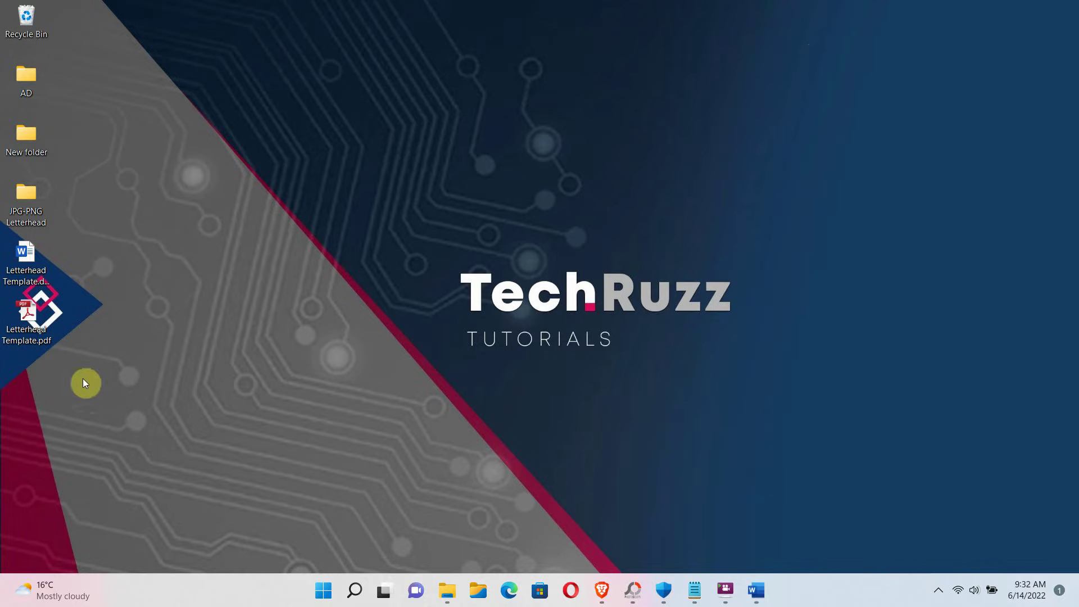
pyautogui.moveTo(41, 259); pyautogui.dragTo(76, 152)
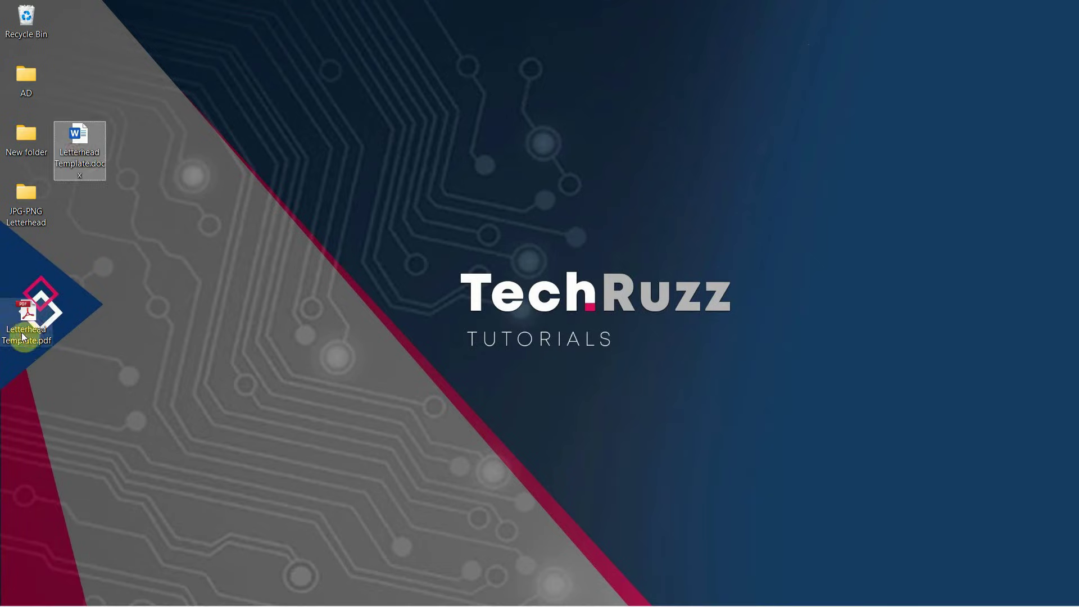
pyautogui.moveTo(21, 332); pyautogui.dragTo(73, 212)
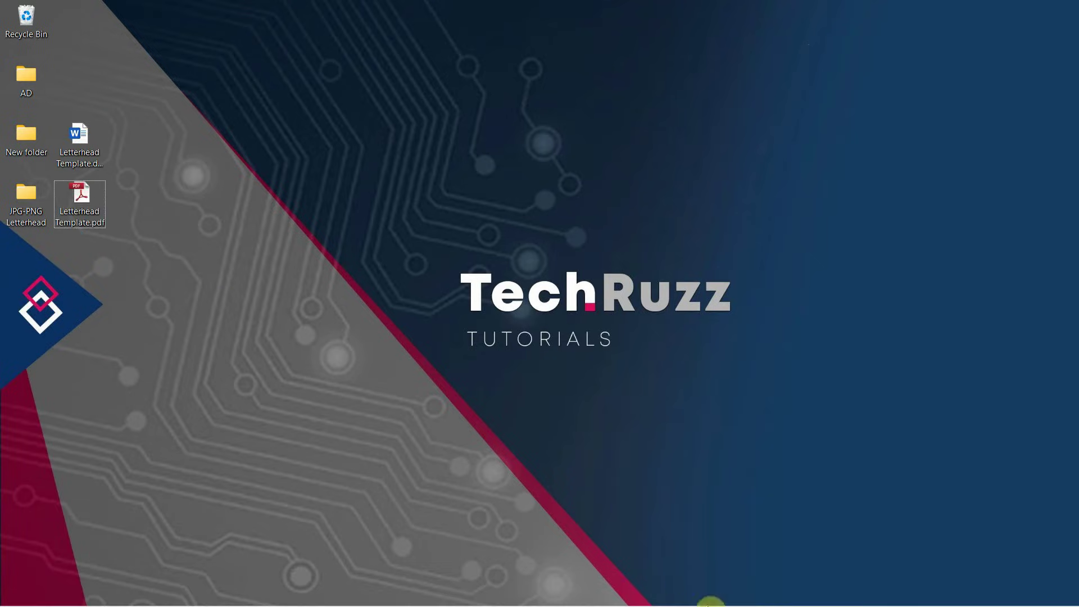
pyautogui.click(753, 593)
# - Open Letterhead Template.pdf in Adobe Reader, view the page at 75% zoom, and close the reader
pyautogui.doubleClick(83, 199)
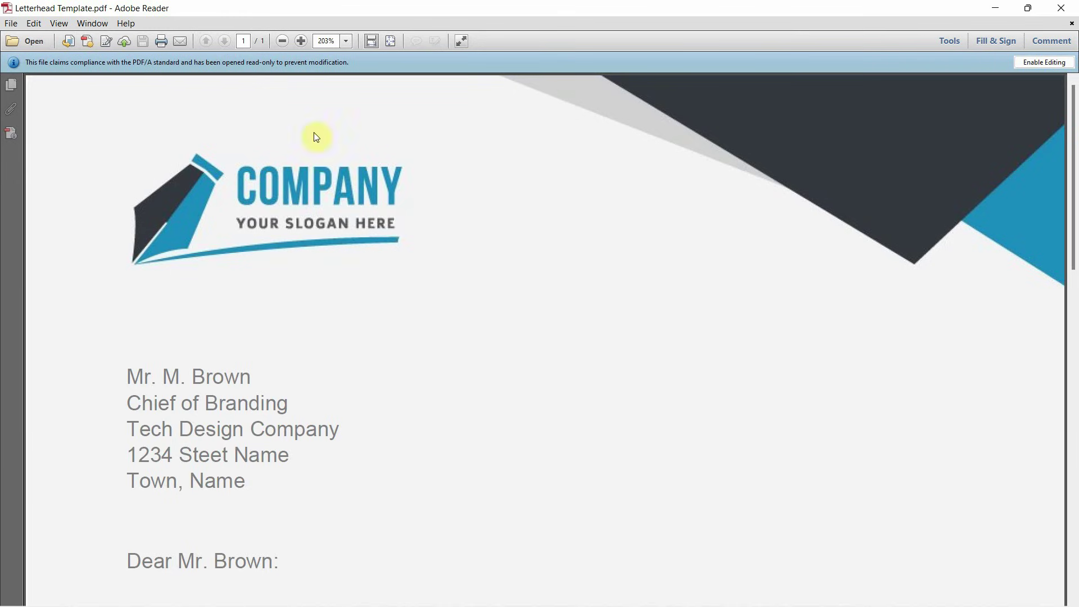
pyautogui.click(348, 42)
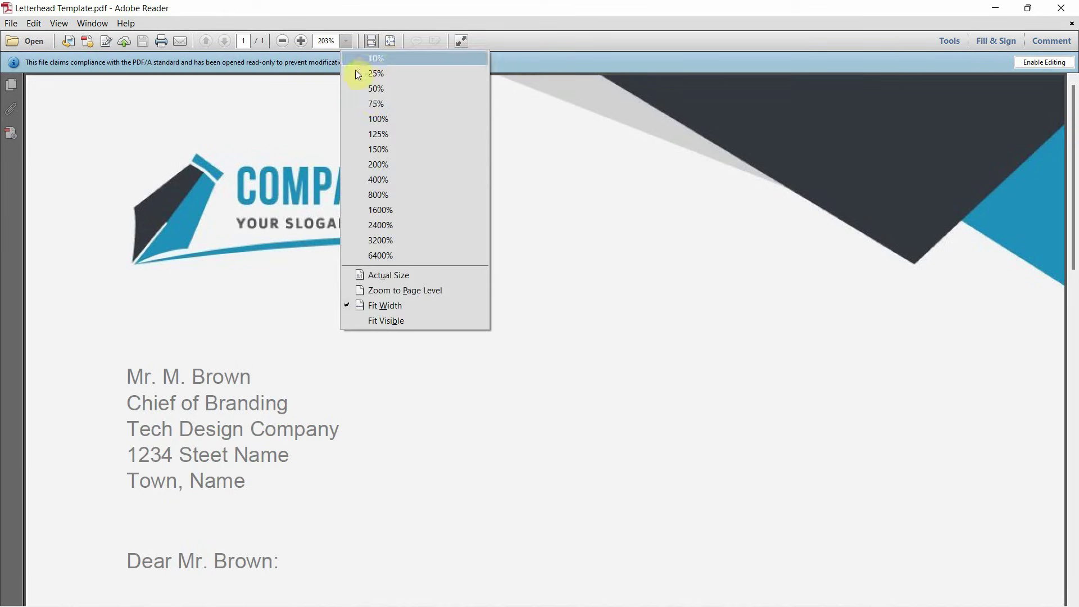
pyautogui.click(388, 106)
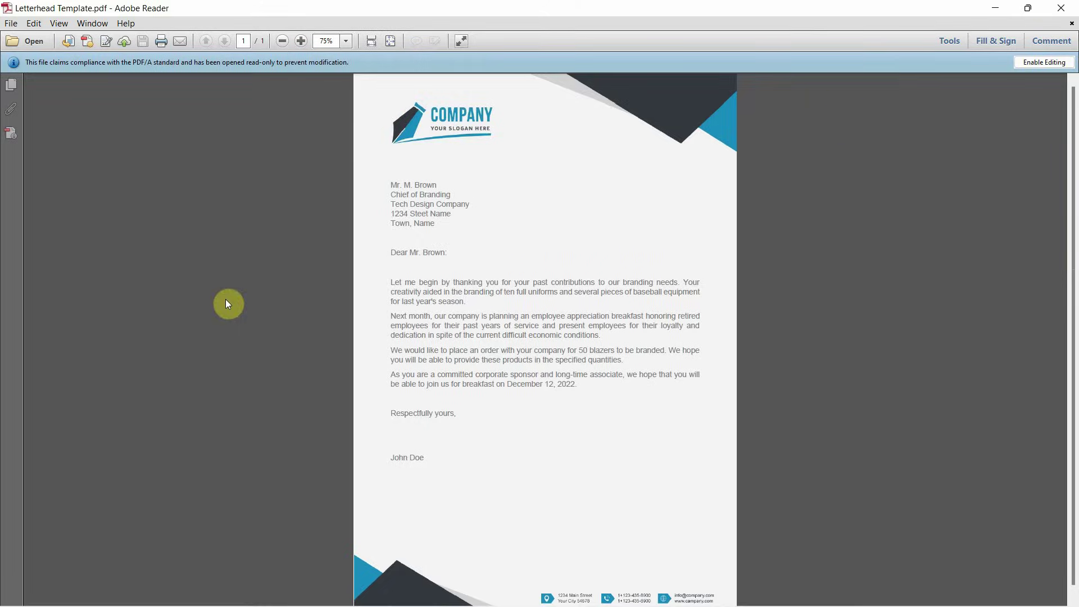
pyautogui.click(1061, 8)
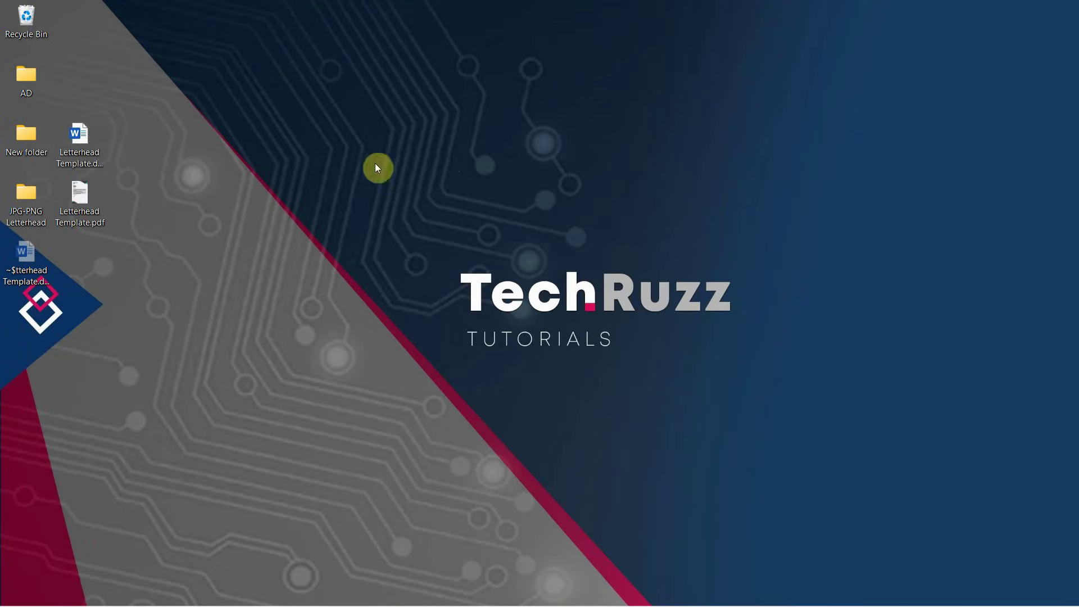
# - Open Letterhead Template.docx from the desktop in Word and bring up its print settings and preview
pyautogui.doubleClick(87, 137)
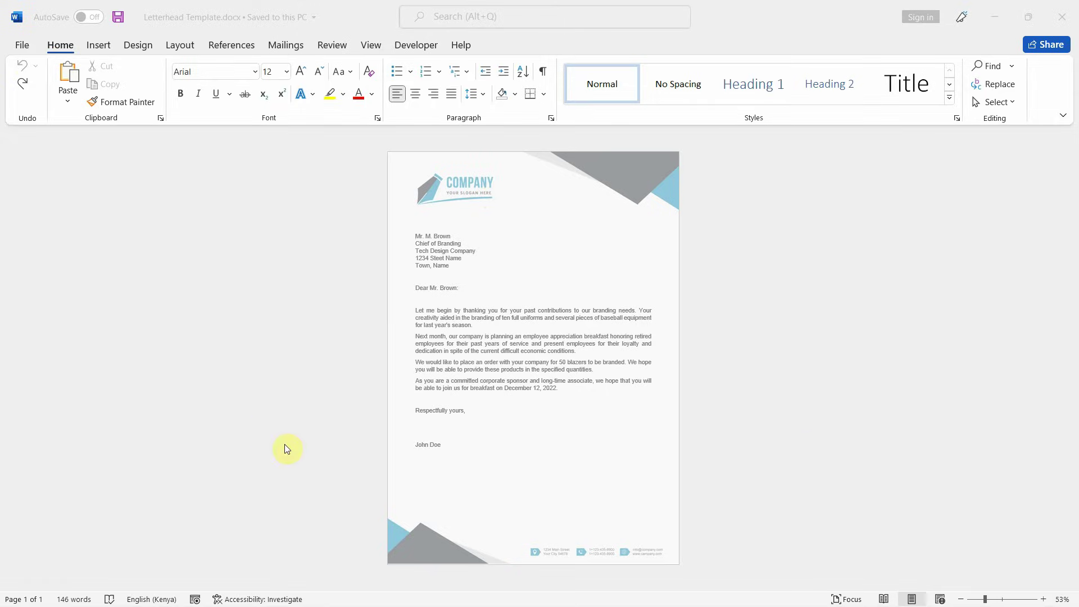
pyautogui.click(20, 45)
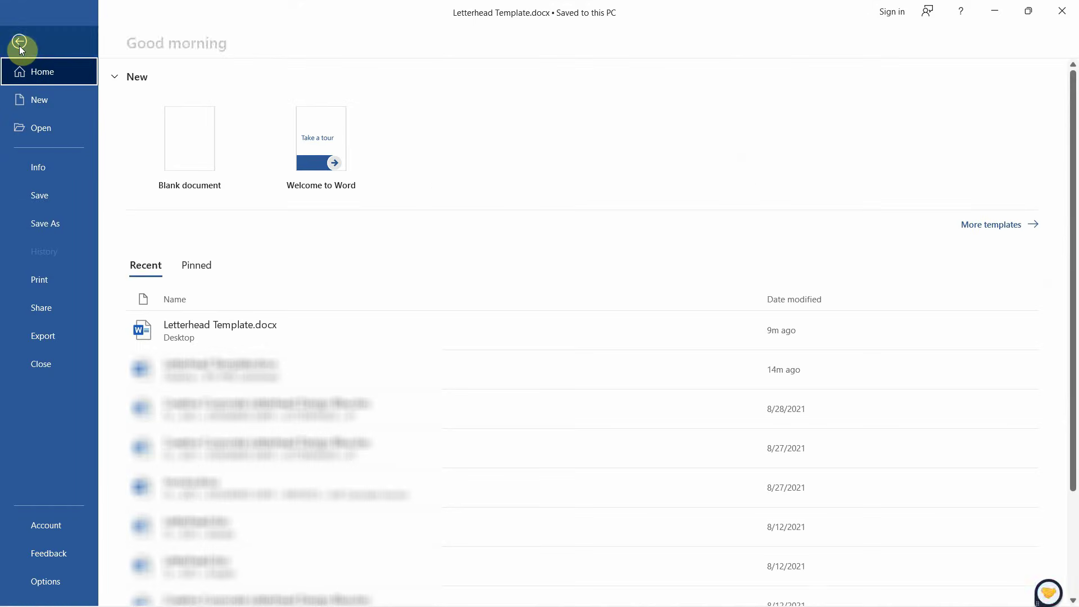
pyautogui.click(48, 282)
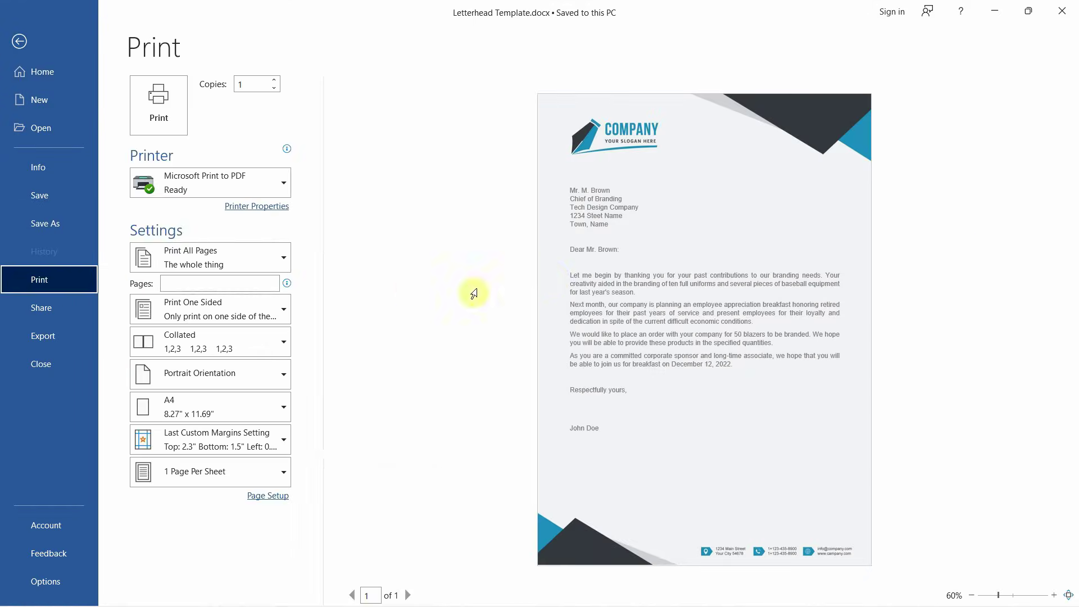